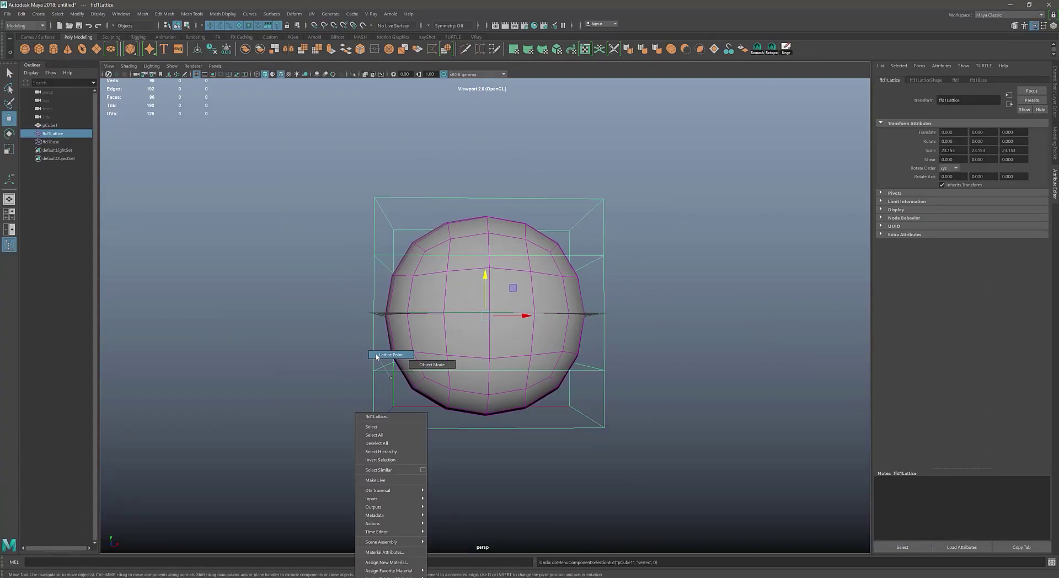
- Reshape the egg body with lattice points and place a 10-sided cylinder leg beneath it
{"action": "right_click_drag", "start_coordinate": [377, 356], "coordinate": [377, 356]}
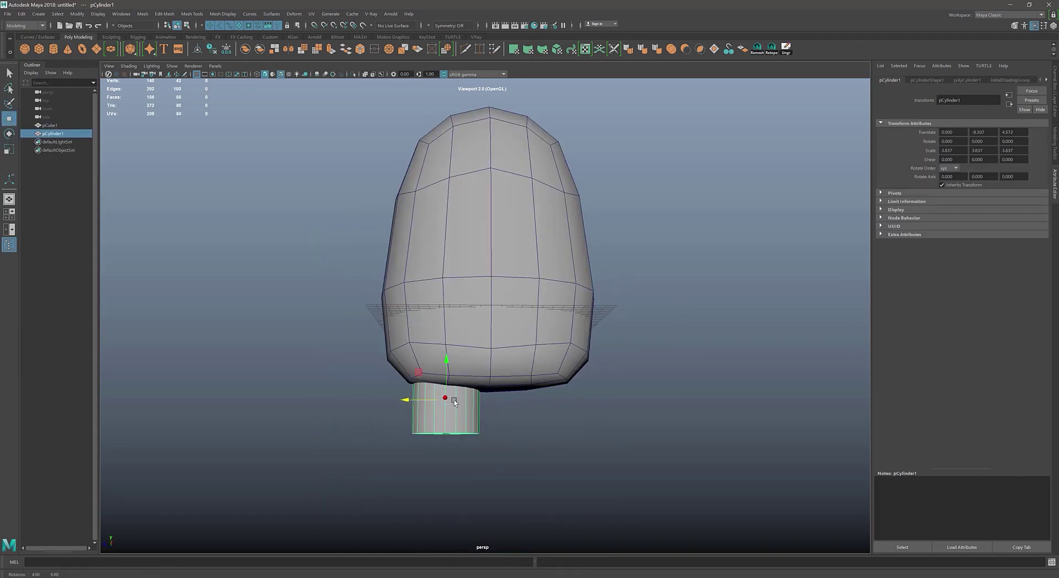
{"action": "left_click_drag", "start_coordinate": [411, 349], "coordinate": [463, 385], "text": "alt"}
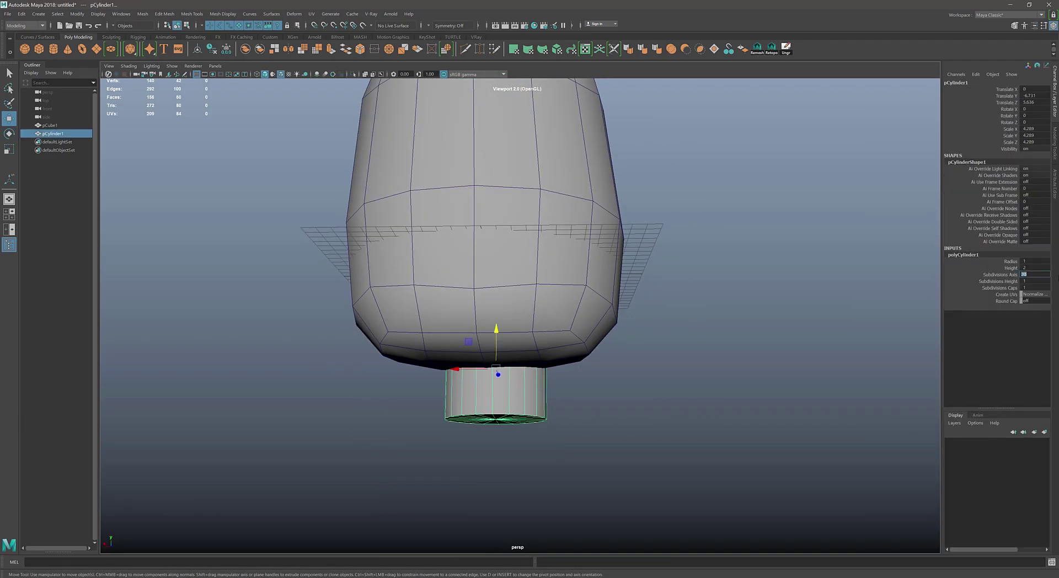
{"action": "type", "text": "10"}
{"action": "key", "text": "Return"}
{"action": "left_click_drag", "start_coordinate": [496, 331], "coordinate": [494, 350], "text": "alt"}
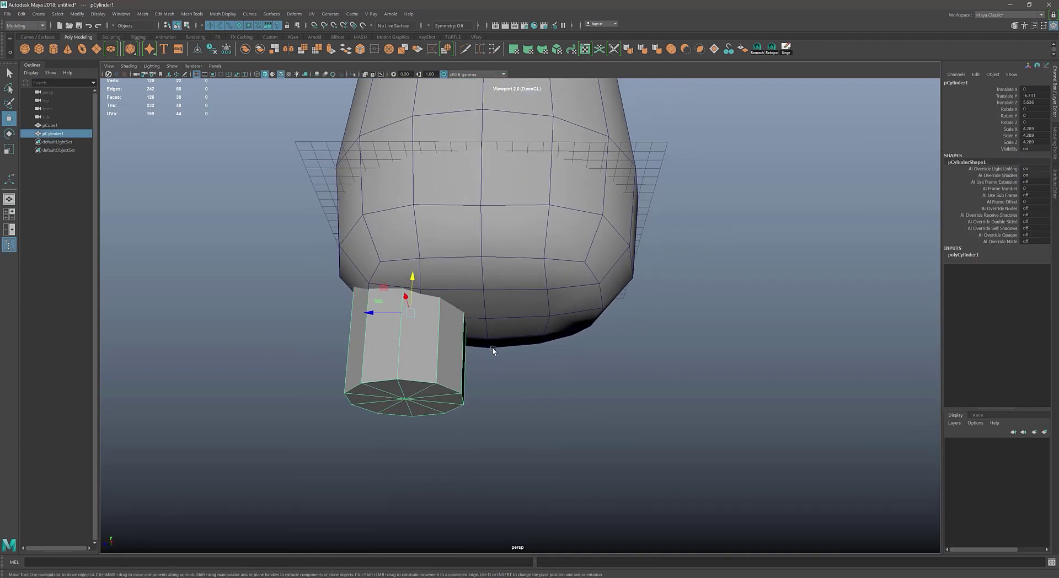
- Mirror-duplicate the leg and bevel the bottom edges of both legs
{"action": "key", "text": "ctrl+shift+d"}
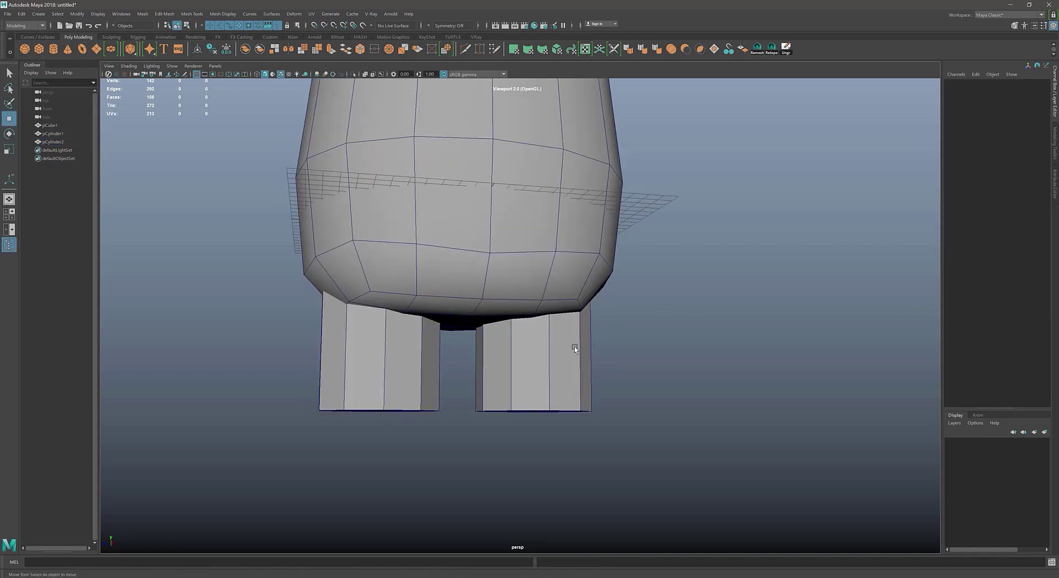
{"action": "right_click", "coordinate": [738, 354]}
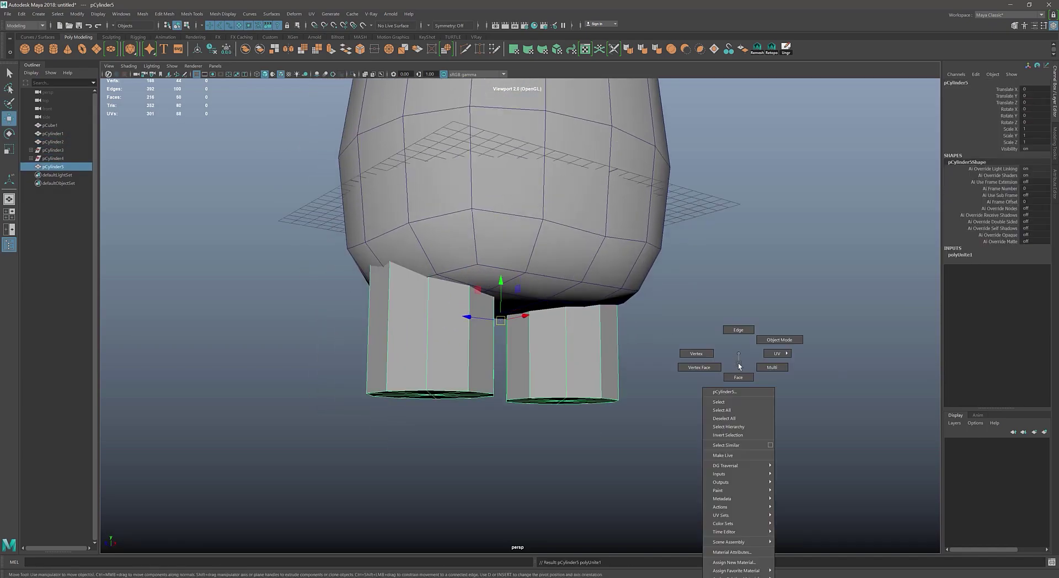
{"action": "right_click", "coordinate": [731, 371], "text": "shift"}
{"action": "left_click_drag", "start_coordinate": [777, 332], "coordinate": [553, 303], "text": "alt"}
{"action": "key", "text": "w"}
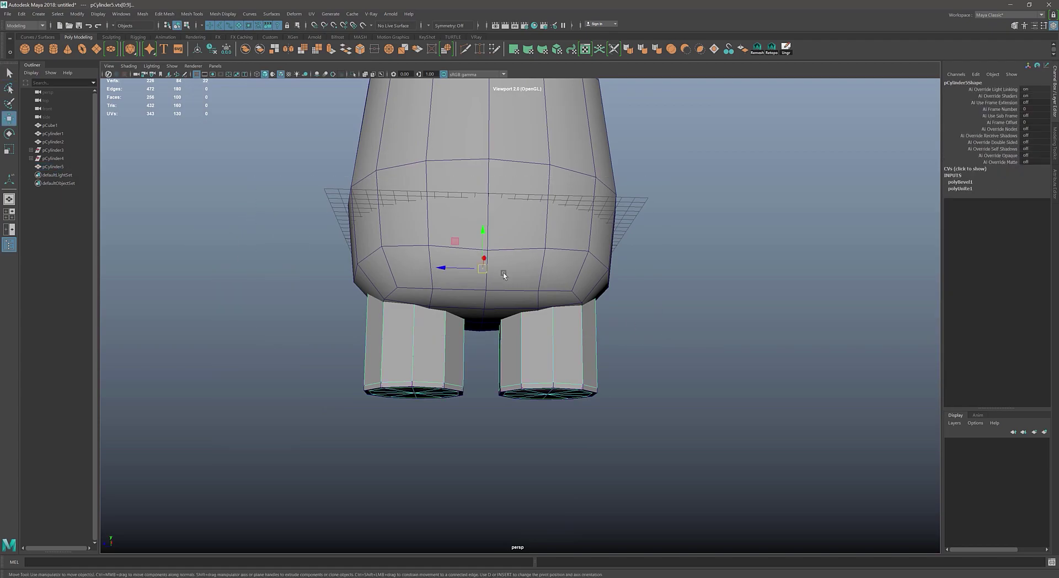
- Make the egg body a Live Surface to draw onto
{"action": "right_click_drag", "start_coordinate": [496, 330], "coordinate": [444, 271]}
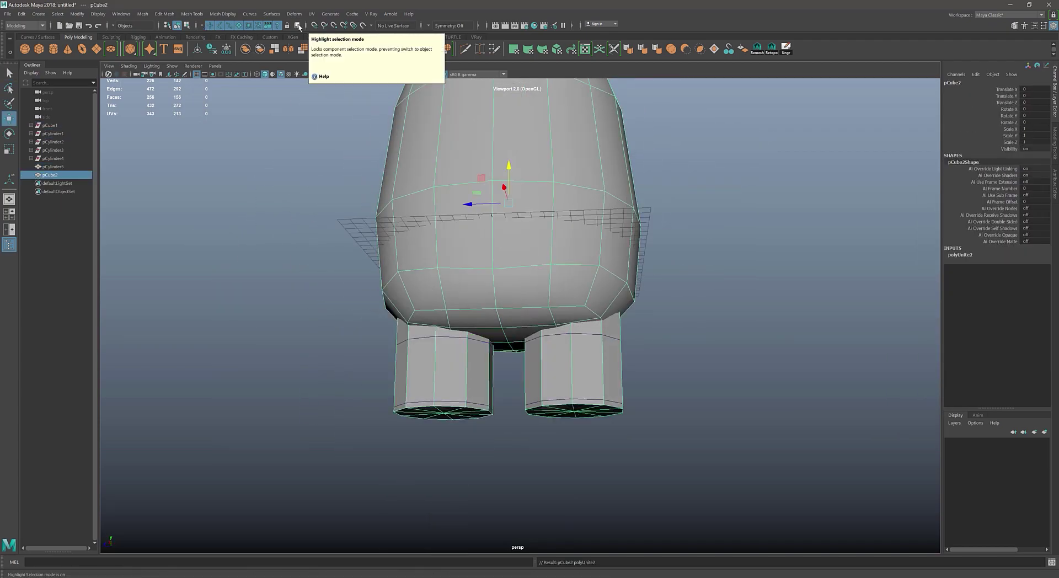
{"action": "left_click_drag", "start_coordinate": [496, 248], "coordinate": [574, 177], "text": "alt"}
{"action": "left_click", "coordinate": [1014, 25]}
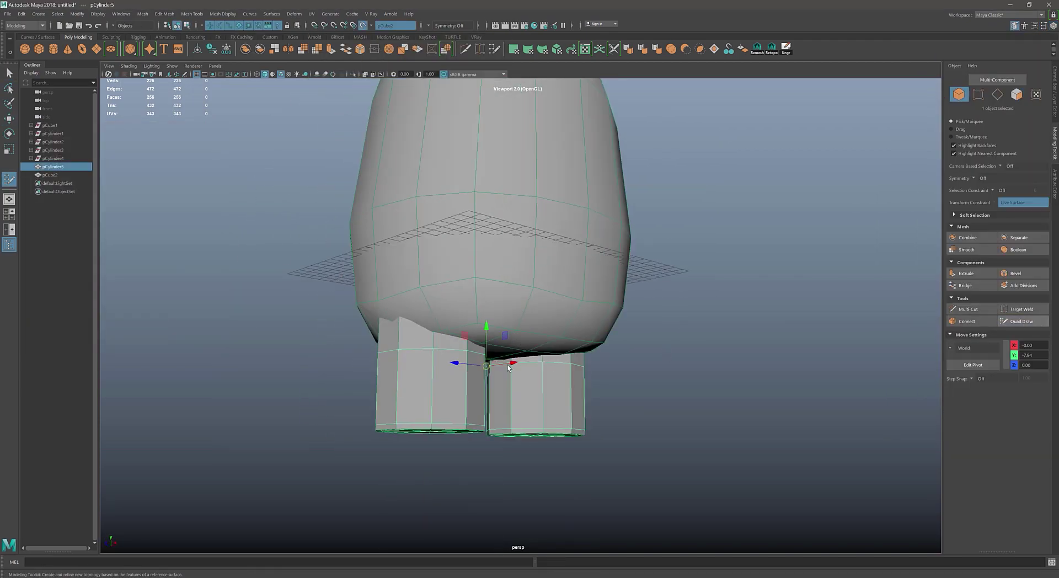
- Start Quad Draw and extend quads from the top of the leg onto the body
{"action": "left_click", "coordinate": [1021, 321]}
{"action": "mouse_move", "coordinate": [497, 331]}
{"action": "left_mouse_down", "text": "alt"}
{"action": "mouse_move", "coordinate": [386, 427]}
{"action": "mouse_move", "coordinate": [537, 329]}
{"action": "mouse_move", "coordinate": [418, 356]}
{"action": "mouse_move", "coordinate": [468, 395]}
{"action": "mouse_move", "coordinate": [568, 442]}
{"action": "mouse_move", "coordinate": [551, 386]}
{"action": "mouse_move", "coordinate": [596, 340]}
{"action": "mouse_move", "coordinate": [487, 311]}
{"action": "mouse_move", "coordinate": [449, 253]}
{"action": "left_mouse_up", "text": "alt"}
{"action": "right_click_drag", "start_coordinate": [449, 252], "coordinate": [505, 306], "text": "alt"}
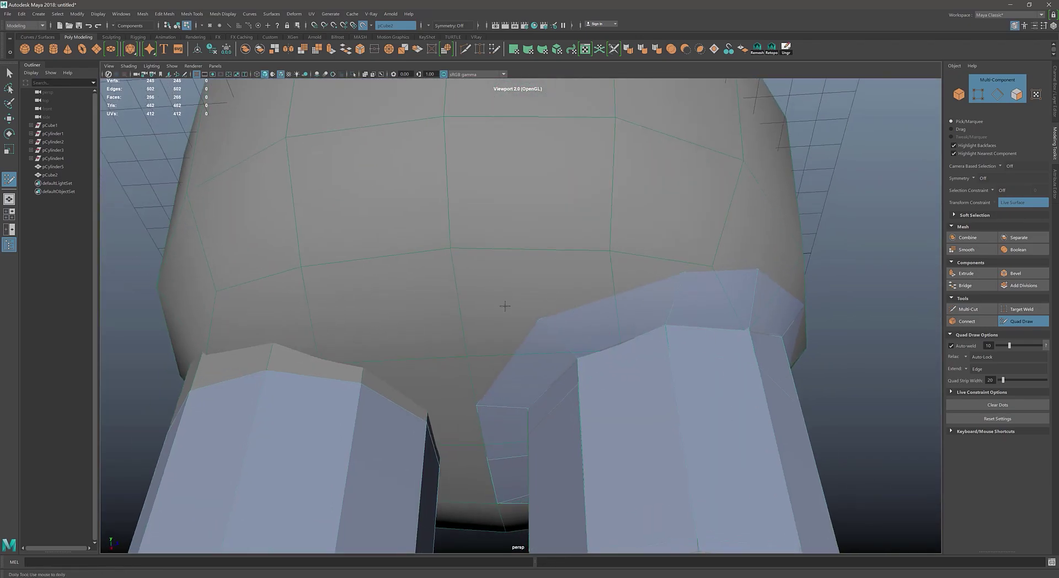
{"action": "left_click_drag", "start_coordinate": [505, 306], "coordinate": [485, 315], "text": "alt"}
{"action": "middle_click_drag", "start_coordinate": [485, 314], "coordinate": [478, 329], "text": "alt"}
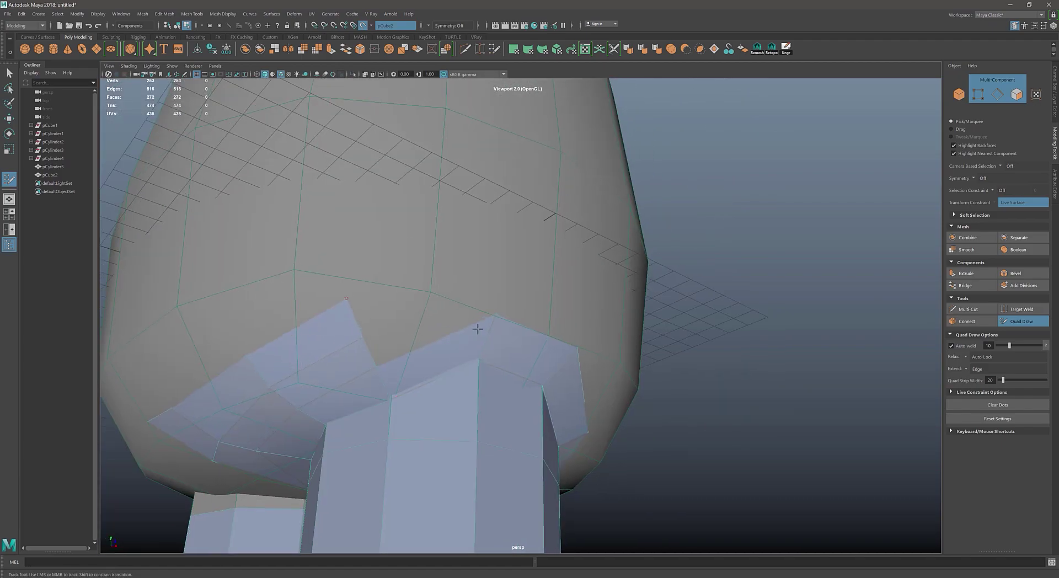
{"action": "right_click_drag", "start_coordinate": [477, 329], "coordinate": [378, 366], "text": "alt"}
{"action": "mouse_move", "coordinate": [378, 366]}
{"action": "left_mouse_down", "text": "alt"}
{"action": "mouse_move", "coordinate": [464, 378]}
{"action": "mouse_move", "coordinate": [481, 273]}
{"action": "left_mouse_up", "text": "alt"}
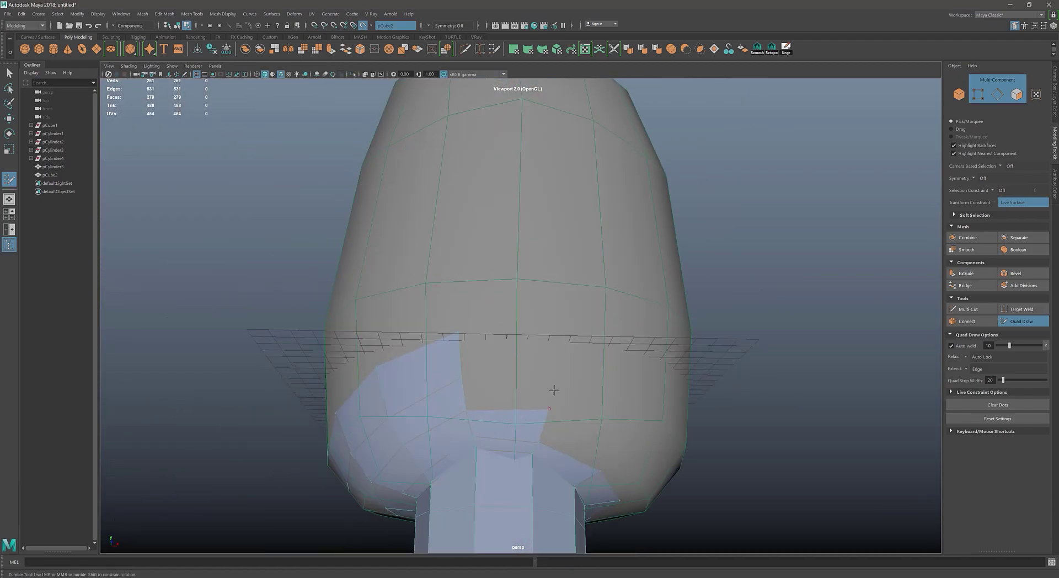
{"action": "mouse_move", "coordinate": [553, 390]}
{"action": "left_mouse_down", "text": "alt"}
{"action": "mouse_move", "coordinate": [548, 425]}
{"action": "mouse_move", "coordinate": [605, 421]}
{"action": "mouse_move", "coordinate": [451, 329]}
{"action": "mouse_move", "coordinate": [522, 383]}
{"action": "left_mouse_up", "text": "alt"}
- Add quad faces over the body and up the head, filling the last gap
{"action": "left_click", "coordinate": [466, 344], "text": "shift"}
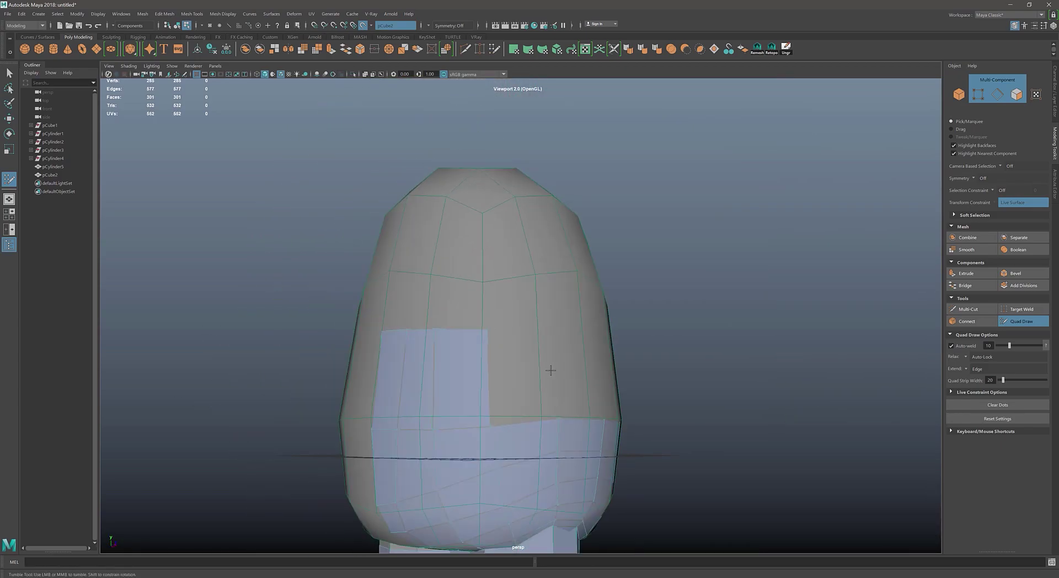
{"action": "left_click", "coordinate": [546, 390], "text": "shift"}
{"action": "mouse_move", "coordinate": [596, 371]}
{"action": "middle_mouse_down", "text": "alt"}
{"action": "mouse_move", "coordinate": [435, 378]}
{"action": "mouse_move", "coordinate": [551, 377]}
{"action": "mouse_move", "coordinate": [440, 305]}
{"action": "middle_mouse_up", "text": "alt"}
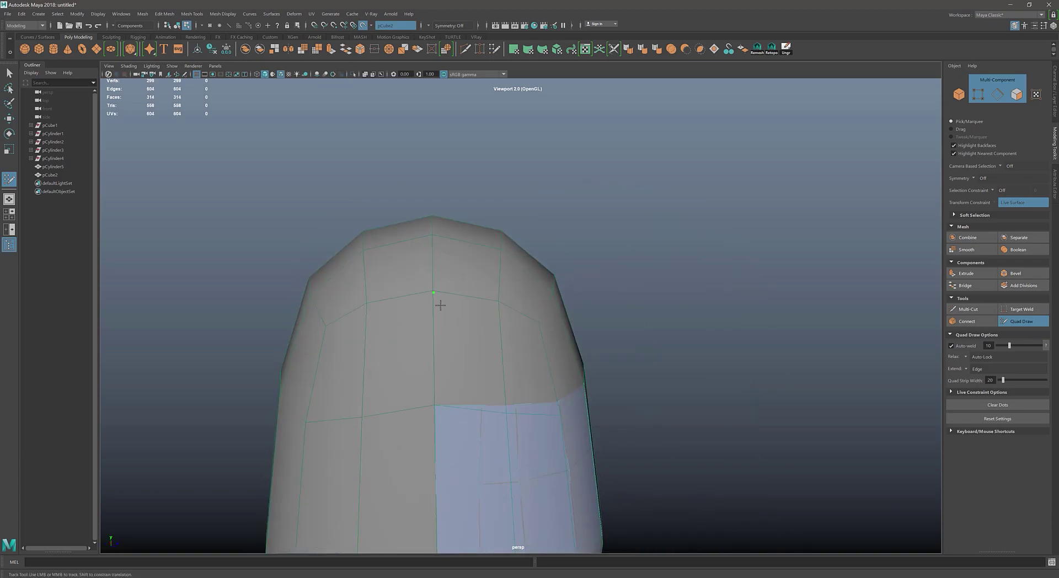
{"action": "left_click", "coordinate": [512, 299], "text": "shift"}
{"action": "mouse_move", "coordinate": [511, 298]}
{"action": "left_mouse_down", "text": "alt"}
{"action": "mouse_move", "coordinate": [466, 326]}
{"action": "mouse_move", "coordinate": [524, 293]}
{"action": "left_mouse_up", "text": "alt"}
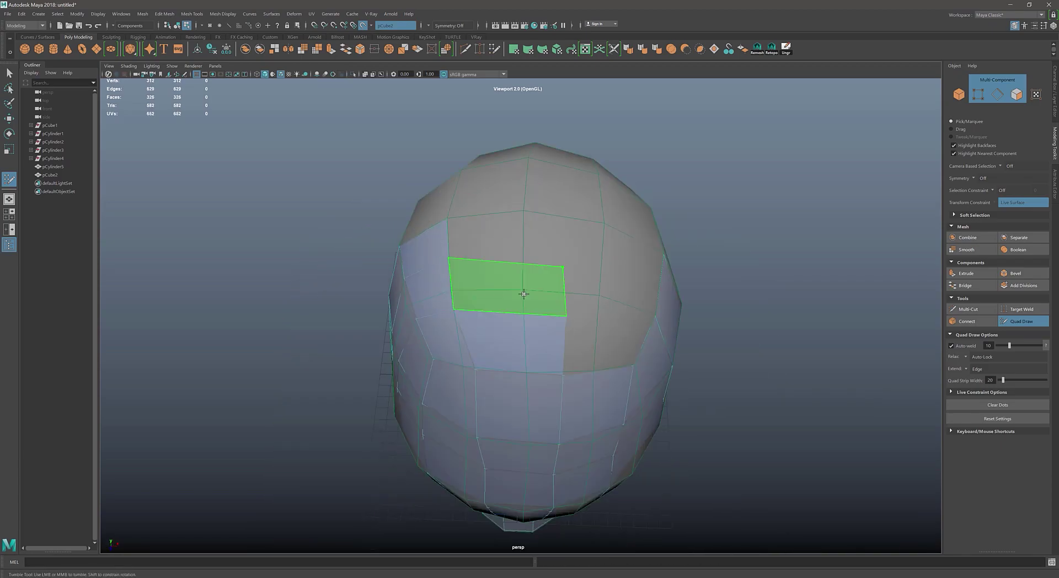
{"action": "mouse_move", "coordinate": [530, 332]}
{"action": "left_mouse_down", "text": "alt"}
{"action": "mouse_move", "coordinate": [484, 381]}
{"action": "mouse_move", "coordinate": [572, 335]}
{"action": "left_mouse_up", "text": "alt"}
{"action": "left_click", "coordinate": [462, 401], "text": "shift"}
{"action": "key", "text": "w"}
{"action": "key", "text": "F8"}
{"action": "key", "text": "f"}
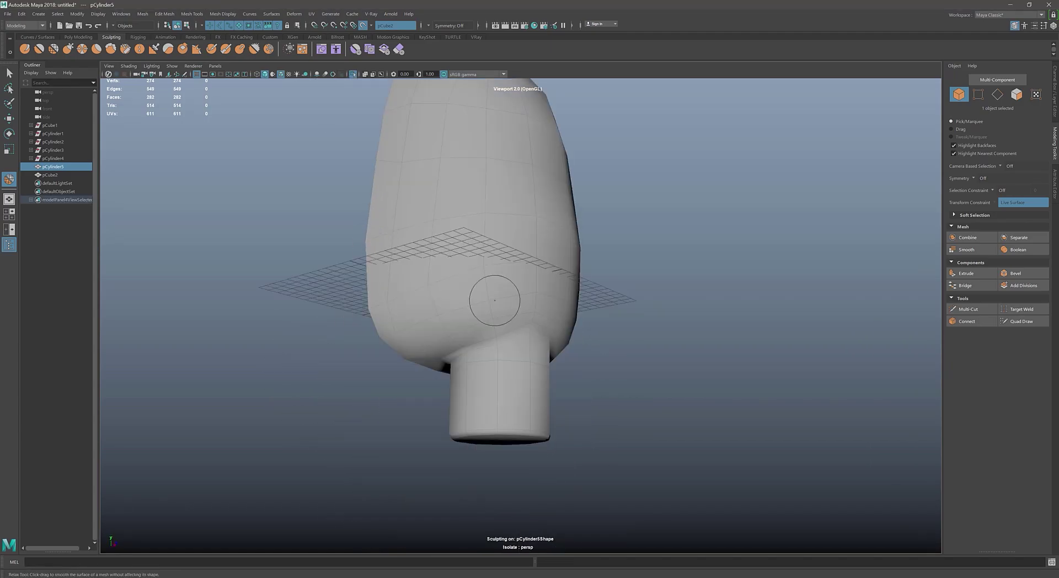
- Mirror the relaxed half-mesh with polyMirror into a full two-legged body, previewed smoothed
{"action": "scroll", "coordinate": [494, 300], "scroll_direction": "up", "scroll_amount": 3}
{"action": "scroll", "coordinate": [381, 373], "scroll_direction": "up", "scroll_amount": 3}
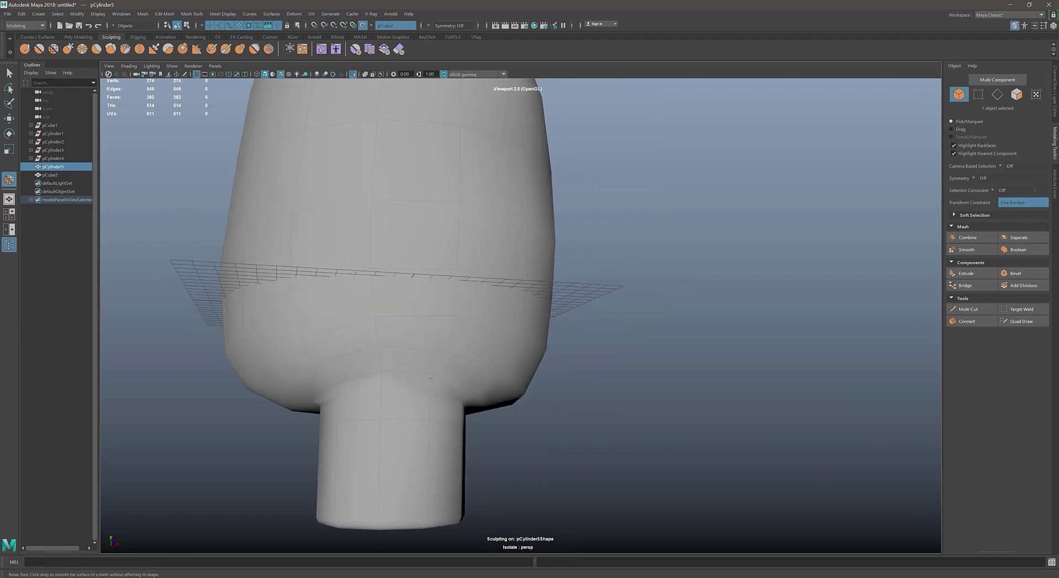
{"action": "mouse_move", "coordinate": [430, 379]}
{"action": "left_mouse_down", "text": "alt"}
{"action": "mouse_move", "coordinate": [182, 251]}
{"action": "mouse_move", "coordinate": [464, 253]}
{"action": "left_mouse_up", "text": "alt"}
{"action": "key", "text": "F9"}
{"action": "left_click", "coordinate": [520, 315]}
{"action": "key", "text": "w"}
{"action": "right_click_drag", "start_coordinate": [463, 253], "coordinate": [484, 237]}
{"action": "key", "text": "3"}
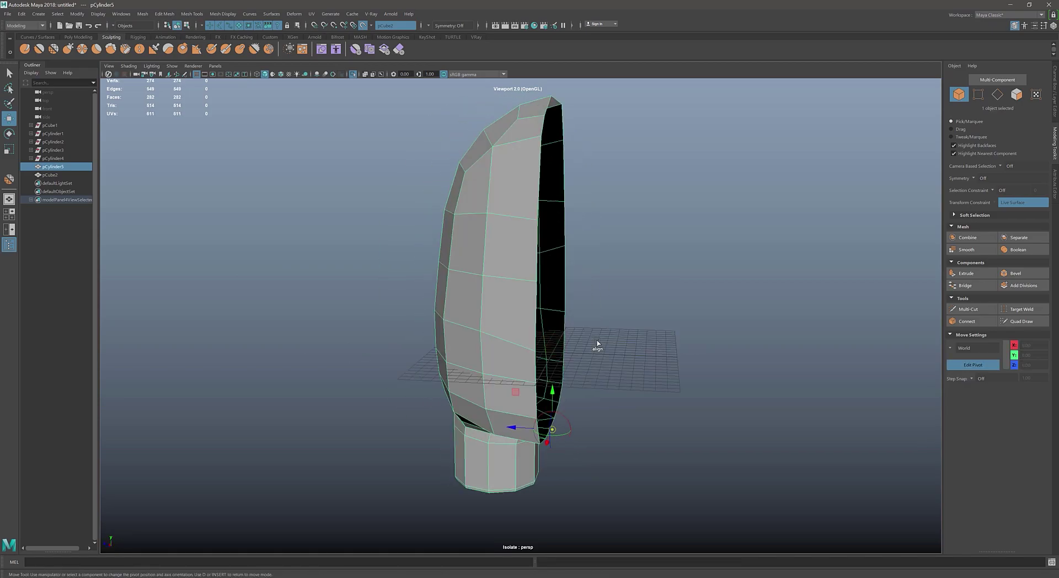
- Inspect the mirrored body in smooth preview and ready Target Weld on its seam
{"action": "left_click", "coordinate": [663, 292]}
{"action": "left_click_drag", "start_coordinate": [663, 292], "coordinate": [600, 247], "text": "alt"}
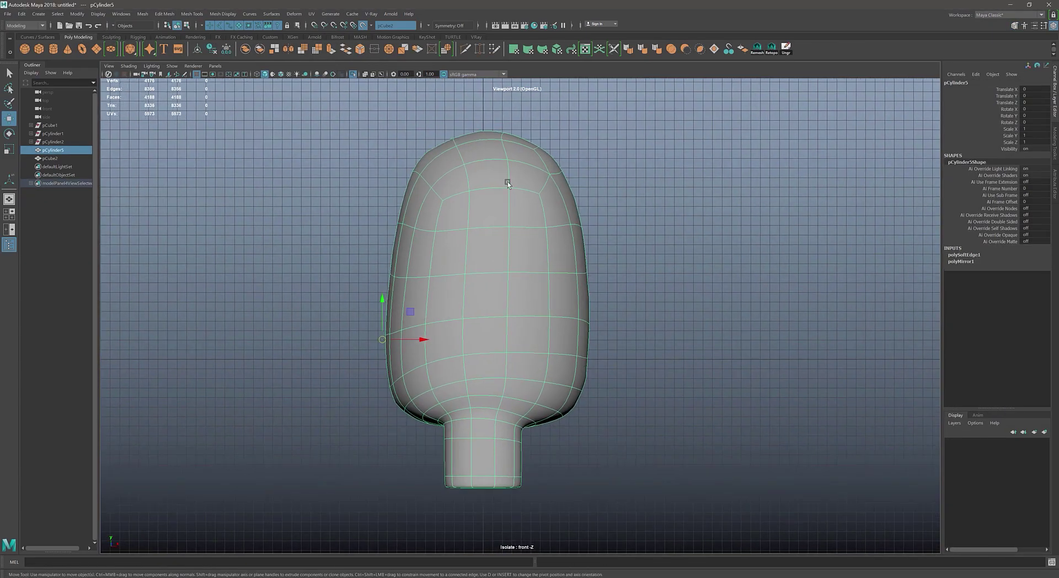
{"action": "key", "text": "1"}
{"action": "mouse_move", "coordinate": [503, 182]}
{"action": "left_mouse_down", "text": "alt"}
{"action": "mouse_move", "coordinate": [488, 289]}
{"action": "mouse_move", "coordinate": [499, 242]}
{"action": "left_mouse_up", "text": "alt"}
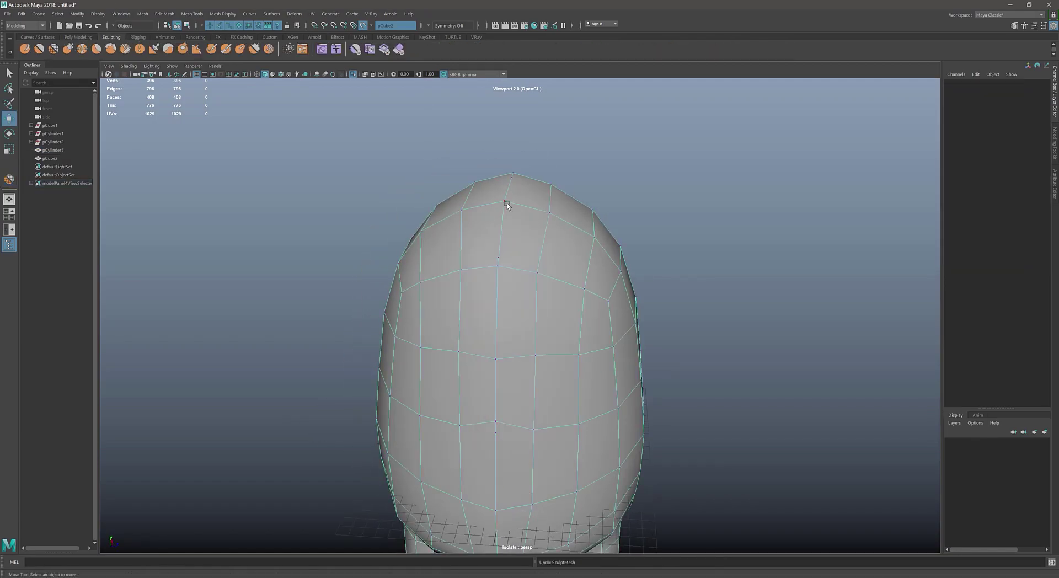
{"action": "key", "text": "3"}
{"action": "left_click", "coordinate": [548, 260]}
{"action": "key", "text": "f"}
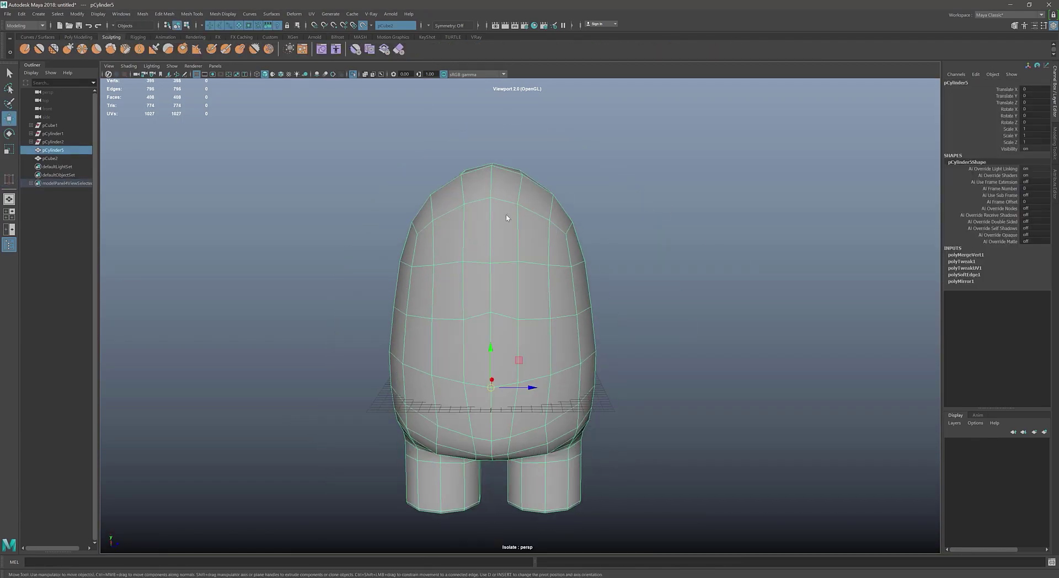
{"action": "left_click_drag", "start_coordinate": [506, 218], "coordinate": [442, 198], "text": "alt"}
{"action": "key", "text": "F9"}
- Weld the seam vertices, scale and slide them together, and turn off Live Surface snapping
{"action": "scroll", "coordinate": [451, 326], "scroll_direction": "up", "scroll_amount": 5}
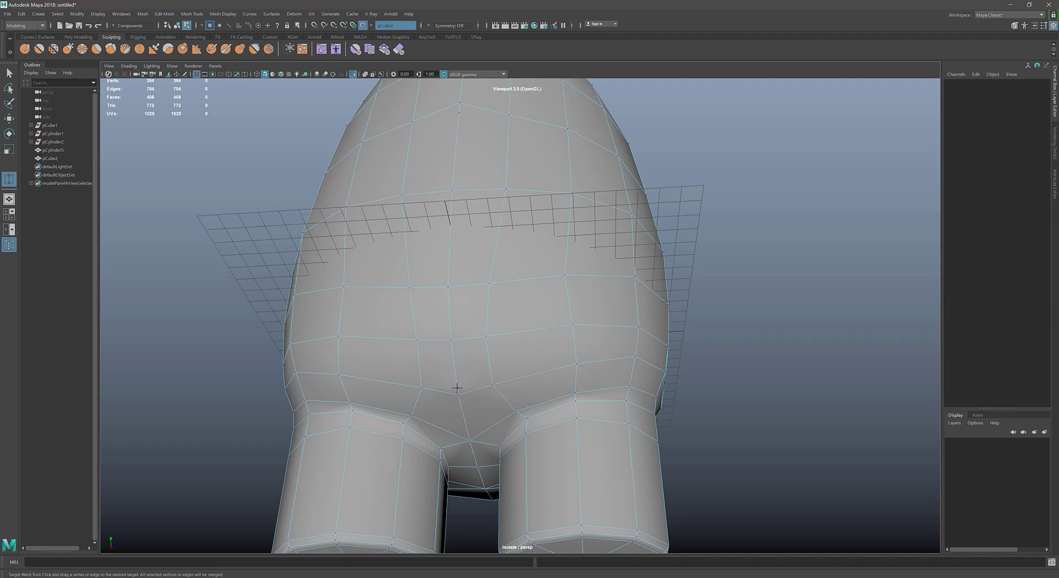
{"action": "left_click_drag", "start_coordinate": [457, 388], "coordinate": [540, 351], "text": "alt"}
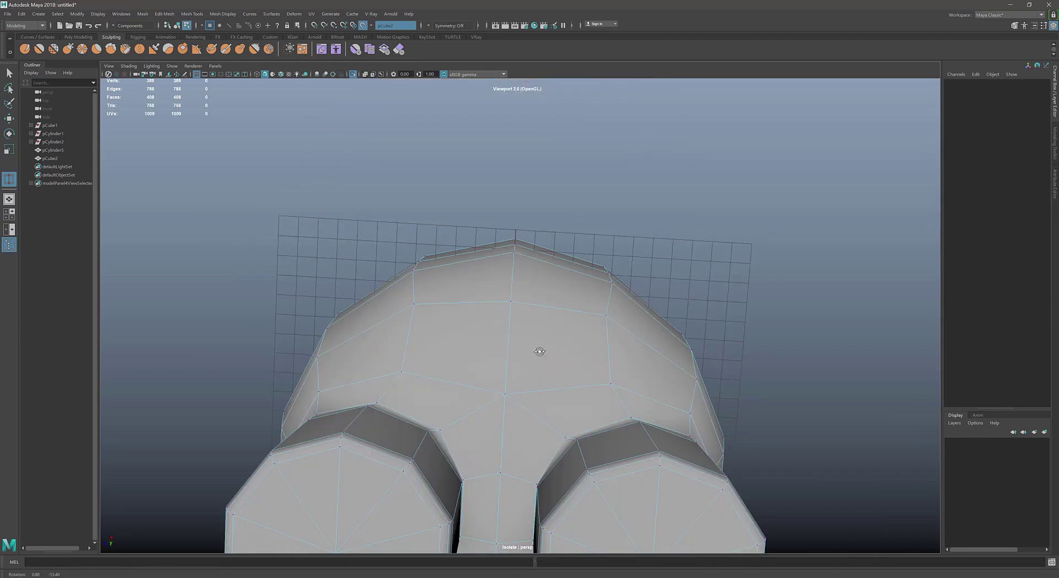
{"action": "scroll", "coordinate": [540, 352], "scroll_direction": "down", "scroll_amount": 5}
{"action": "left_click", "coordinate": [517, 312]}
{"action": "mouse_move", "coordinate": [518, 312]}
{"action": "left_mouse_down", "text": "alt"}
{"action": "mouse_move", "coordinate": [579, 353]}
{"action": "mouse_move", "coordinate": [487, 377]}
{"action": "left_mouse_up", "text": "alt"}
{"action": "key", "text": "r"}
{"action": "key", "text": "w"}
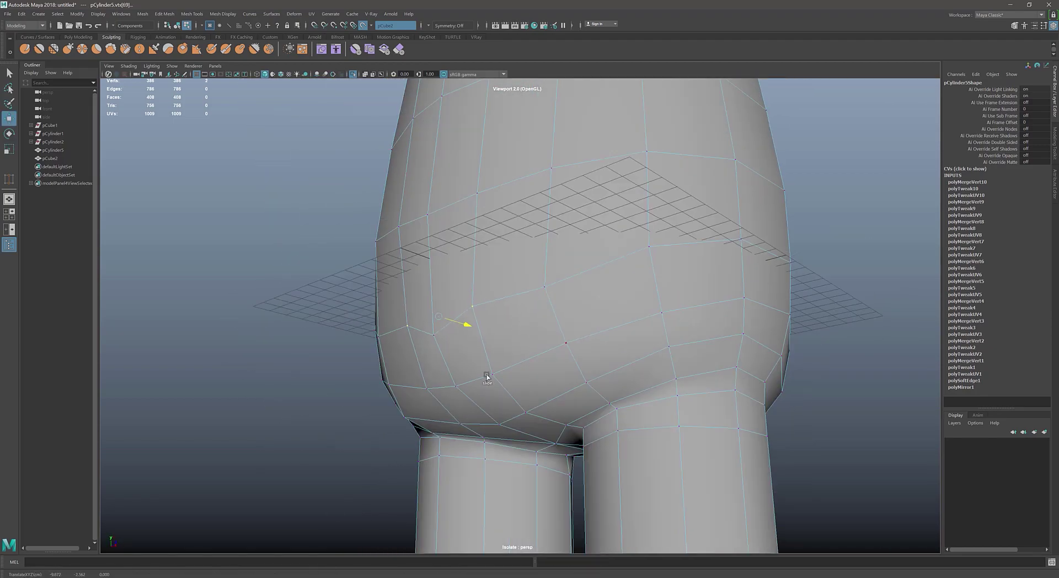
{"action": "left_click", "coordinate": [362, 26]}
- Reshape the body's dome with a lattice and tweak its vertices
{"action": "mouse_move", "coordinate": [419, 331]}
{"action": "left_mouse_down", "text": "alt"}
{"action": "mouse_move", "coordinate": [456, 402]}
{"action": "mouse_move", "coordinate": [567, 461]}
{"action": "mouse_move", "coordinate": [617, 433]}
{"action": "mouse_move", "coordinate": [574, 314]}
{"action": "mouse_move", "coordinate": [540, 287]}
{"action": "left_mouse_up", "text": "alt"}
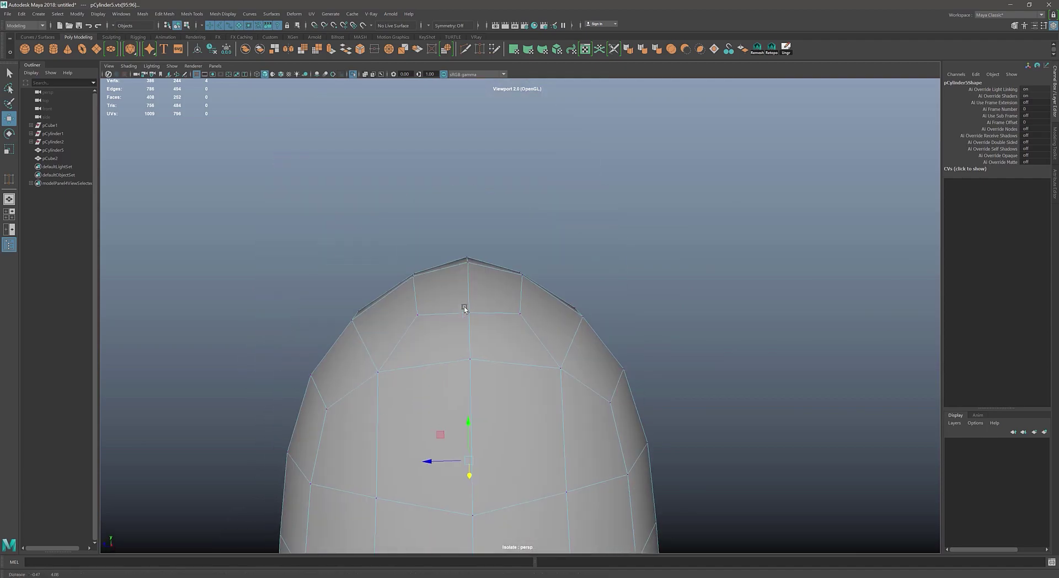
{"action": "left_click_drag", "start_coordinate": [381, 215], "coordinate": [527, 276]}
{"action": "scroll", "coordinate": [522, 309], "scroll_direction": "down", "scroll_amount": 5}
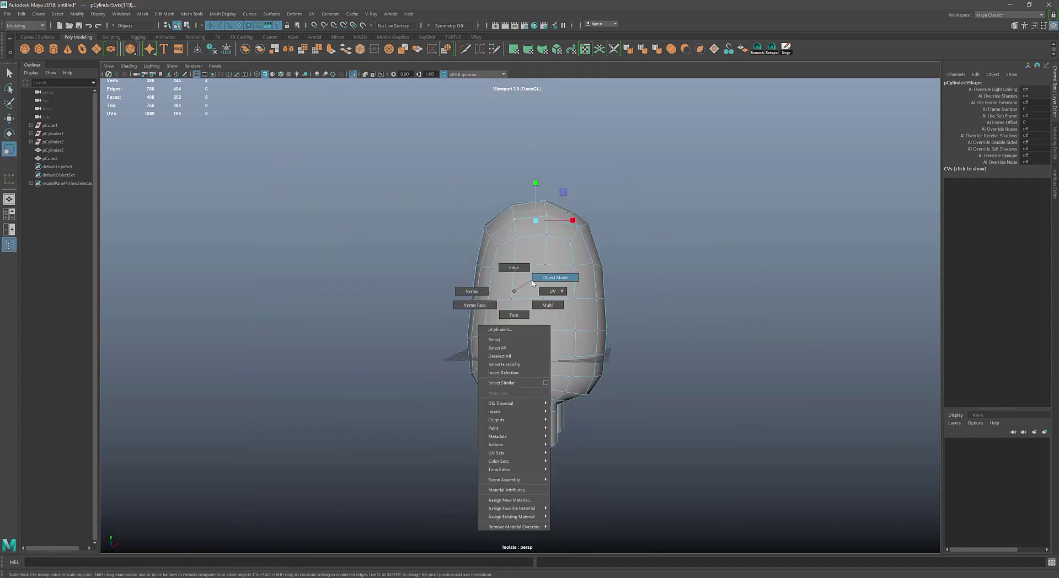
{"action": "right_click_drag", "start_coordinate": [515, 295], "coordinate": [507, 387]}
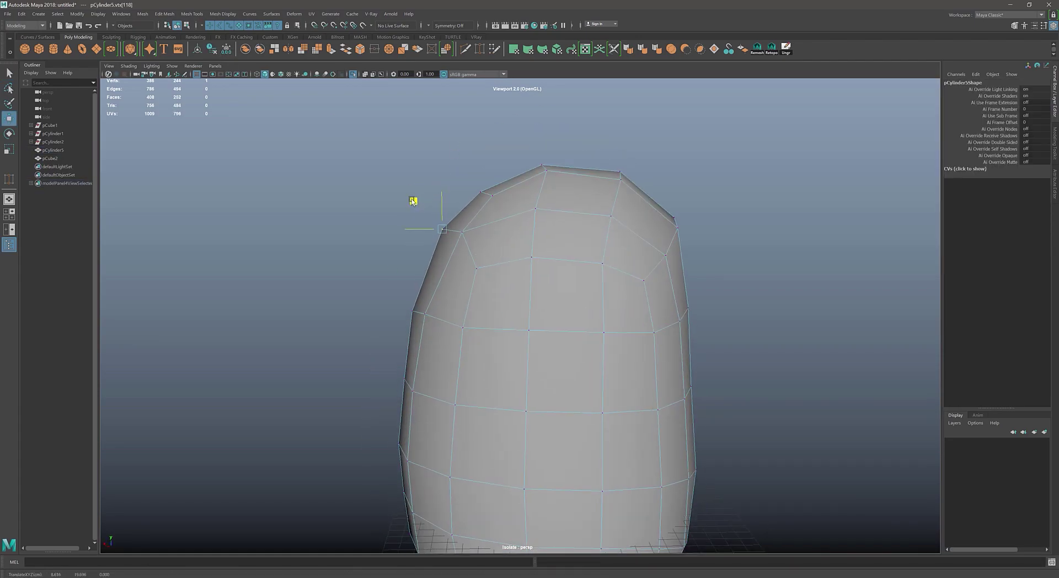
{"action": "mouse_move", "coordinate": [560, 257]}
{"action": "left_mouse_down", "text": "alt"}
{"action": "mouse_move", "coordinate": [461, 237]}
{"action": "mouse_move", "coordinate": [539, 232]}
{"action": "mouse_move", "coordinate": [473, 243]}
{"action": "mouse_move", "coordinate": [551, 270]}
{"action": "mouse_move", "coordinate": [487, 359]}
{"action": "mouse_move", "coordinate": [610, 206]}
{"action": "mouse_move", "coordinate": [524, 276]}
{"action": "mouse_move", "coordinate": [568, 307]}
{"action": "mouse_move", "coordinate": [584, 337]}
{"action": "mouse_move", "coordinate": [606, 310]}
{"action": "left_mouse_up", "text": "alt"}
{"action": "left_click", "coordinate": [471, 257]}
- Add a cube beside the body and scale it into a backpack block
{"action": "key", "text": "3"}
{"action": "key", "text": "ctrl+z"}
{"action": "scroll", "coordinate": [606, 309], "scroll_direction": "down", "scroll_amount": 5}
{"action": "left_click_drag", "start_coordinate": [610, 272], "coordinate": [454, 308], "text": "alt"}
{"action": "left_click", "coordinate": [453, 308]}
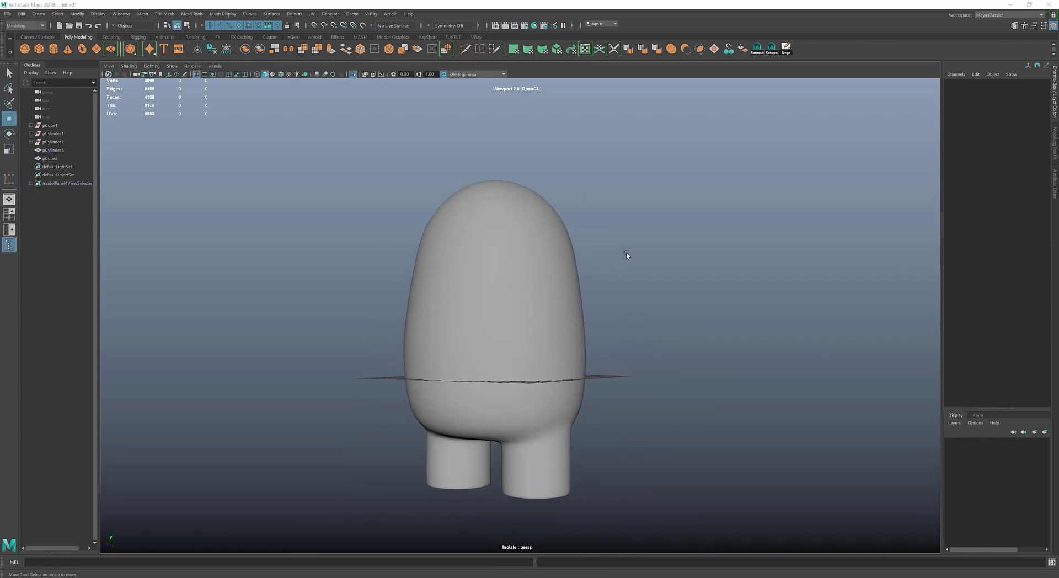
{"action": "left_click_drag", "start_coordinate": [626, 255], "coordinate": [560, 356], "text": "alt"}
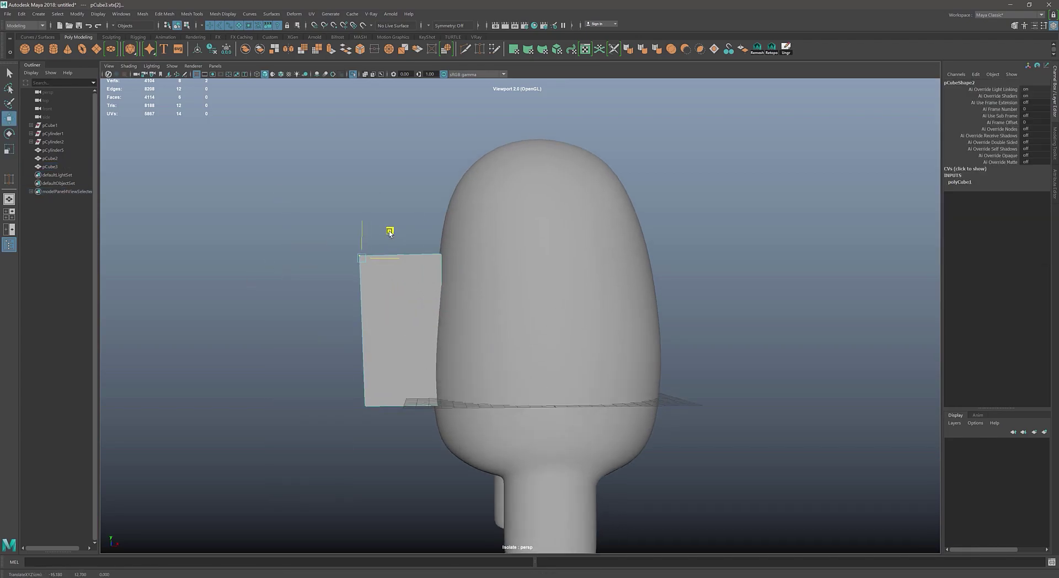
{"action": "left_click_drag", "start_coordinate": [389, 232], "coordinate": [419, 275], "text": "alt"}
{"action": "right_click_drag", "start_coordinate": [419, 276], "coordinate": [386, 248]}
{"action": "right_click_drag", "start_coordinate": [420, 318], "coordinate": [421, 319]}
{"action": "mouse_move", "coordinate": [421, 318]}
{"action": "left_mouse_down", "text": "alt"}
{"action": "mouse_move", "coordinate": [427, 279]}
{"action": "mouse_move", "coordinate": [375, 276]}
{"action": "left_mouse_up", "text": "alt"}
- Bevel the backpack block's edges and commit the bevel
{"action": "key", "text": "ctrl+b"}
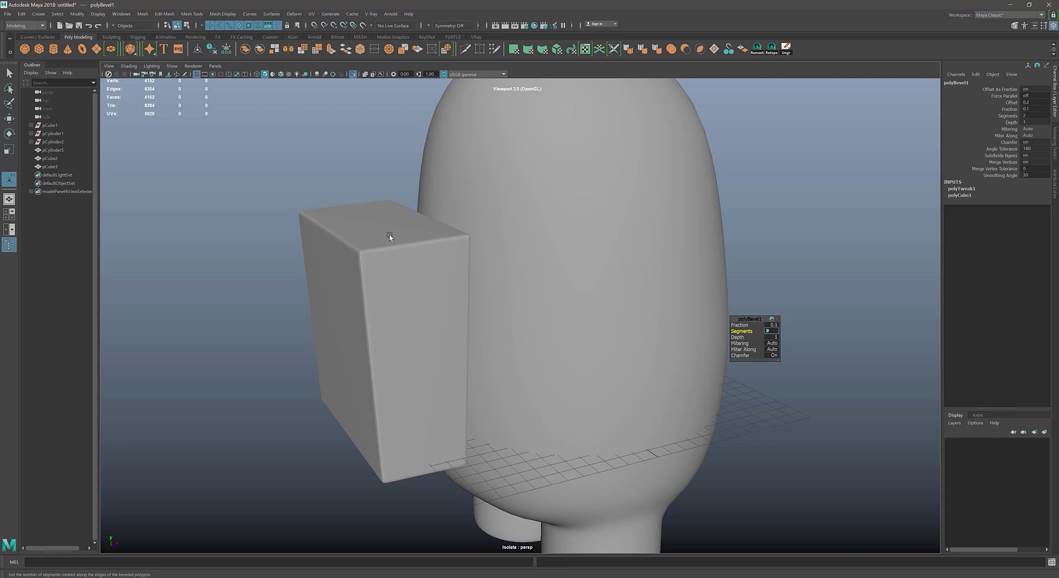
{"action": "key", "text": "q"}
{"action": "mouse_move", "coordinate": [389, 237]}
{"action": "left_mouse_down", "text": "alt"}
{"action": "mouse_move", "coordinate": [461, 271]}
{"action": "mouse_move", "coordinate": [690, 287]}
{"action": "mouse_move", "coordinate": [717, 276]}
{"action": "left_mouse_up", "text": "alt"}
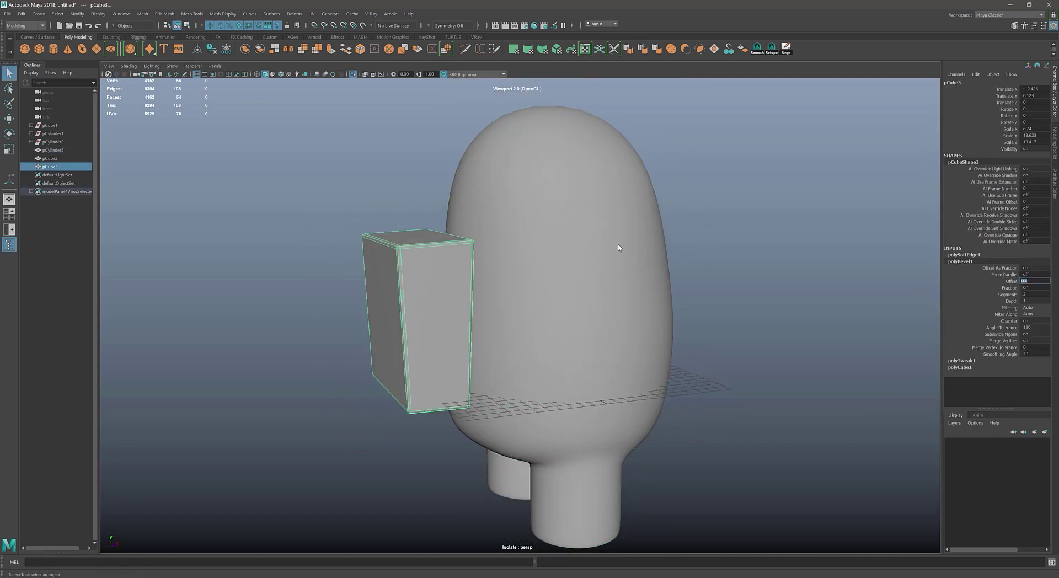
{"action": "key", "text": "Return"}
{"action": "mouse_move", "coordinate": [386, 265]}
{"action": "left_mouse_down", "text": "alt"}
{"action": "mouse_move", "coordinate": [419, 270]}
{"action": "mouse_move", "coordinate": [482, 313]}
{"action": "left_mouse_up", "text": "alt"}
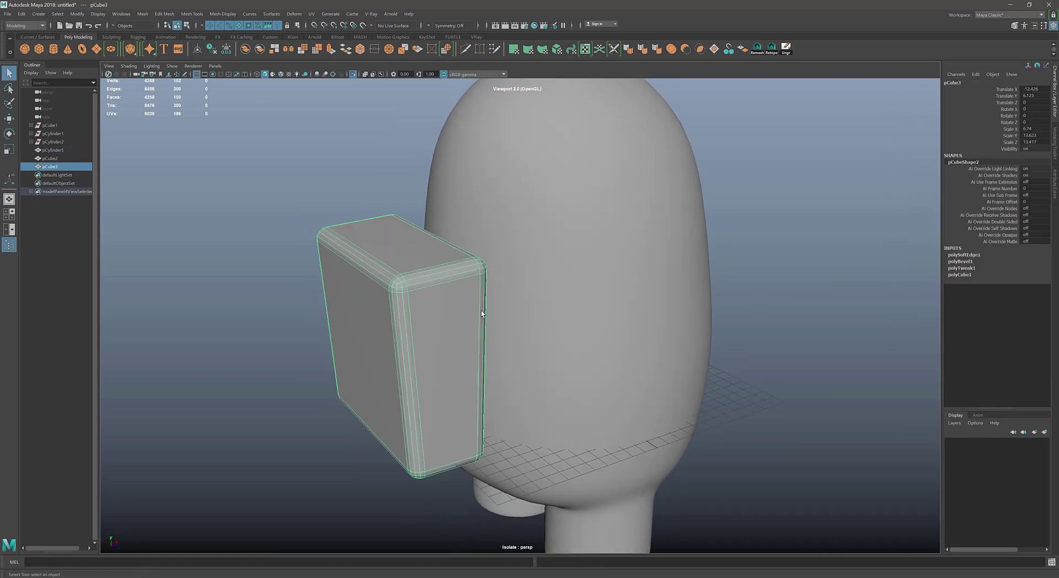
{"action": "left_click", "coordinate": [738, 278]}
{"action": "left_click_drag", "start_coordinate": [737, 278], "coordinate": [524, 233], "text": "alt"}
- Add a cube on the head, mirror it into the visor, and slide it into the head
{"action": "left_click", "coordinate": [38, 48]}
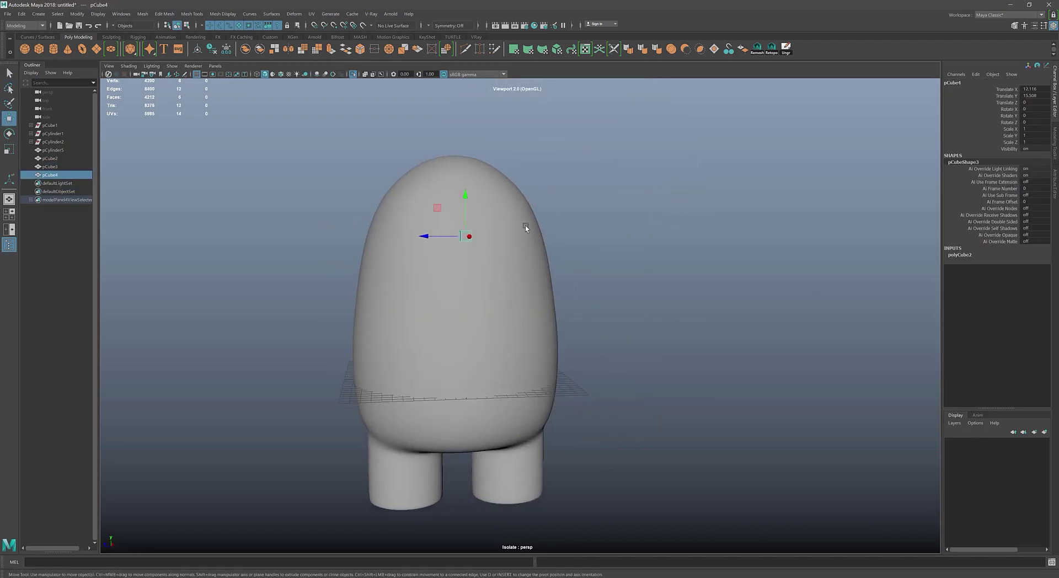
{"action": "key", "text": "r"}
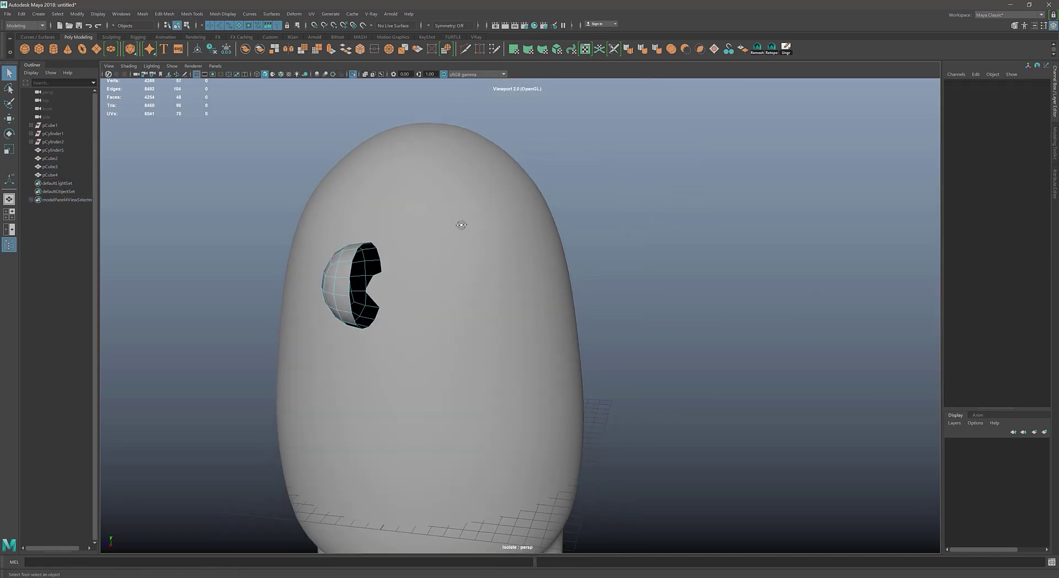
{"action": "key", "text": "4"}
{"action": "key", "text": "5"}
{"action": "left_click", "coordinate": [448, 220]}
{"action": "key", "text": "w"}
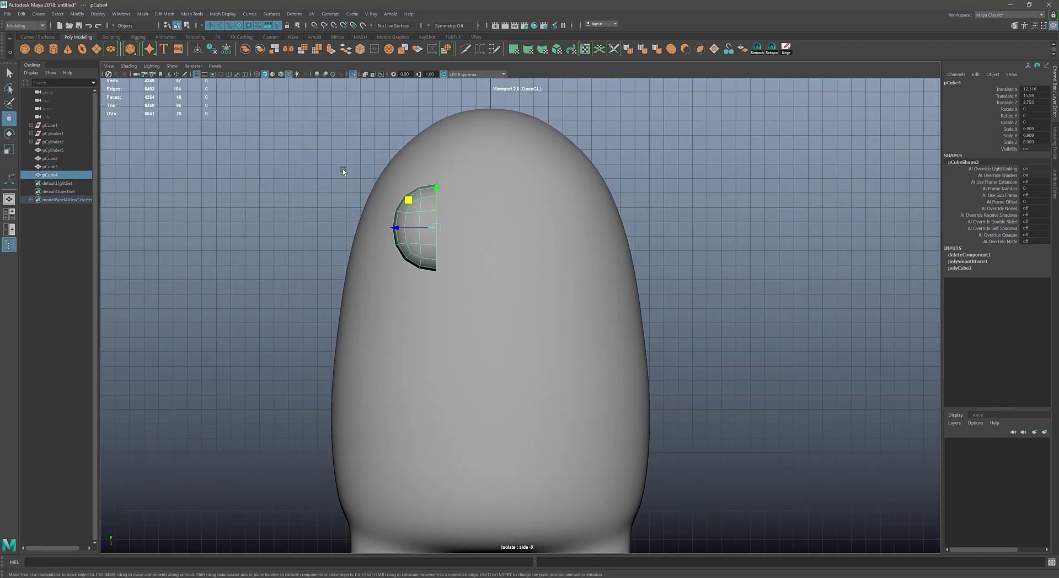
{"action": "scroll", "coordinate": [485, 166], "scroll_direction": "up", "scroll_amount": 2}
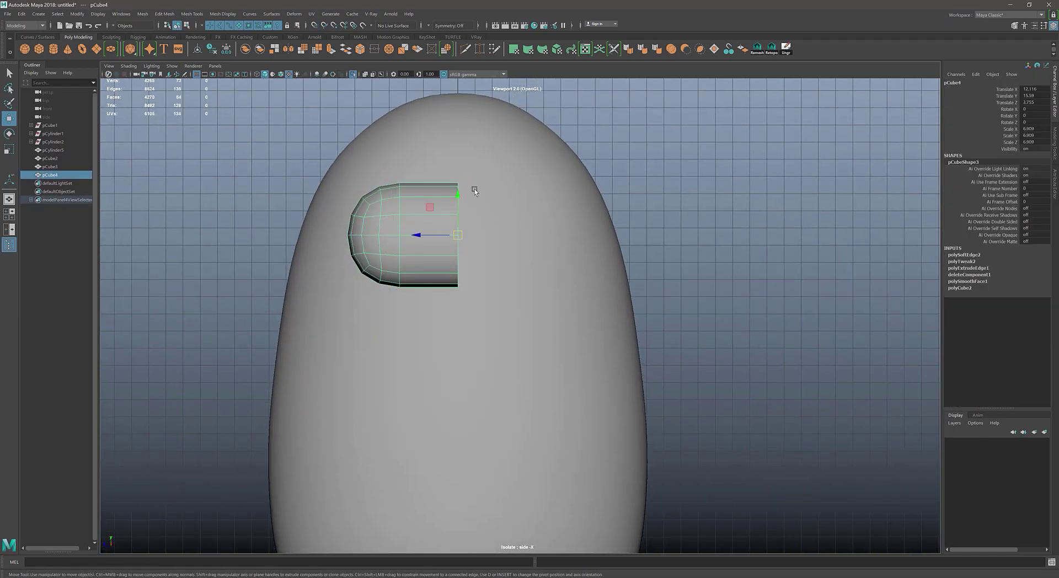
{"action": "left_click", "coordinate": [803, 347]}
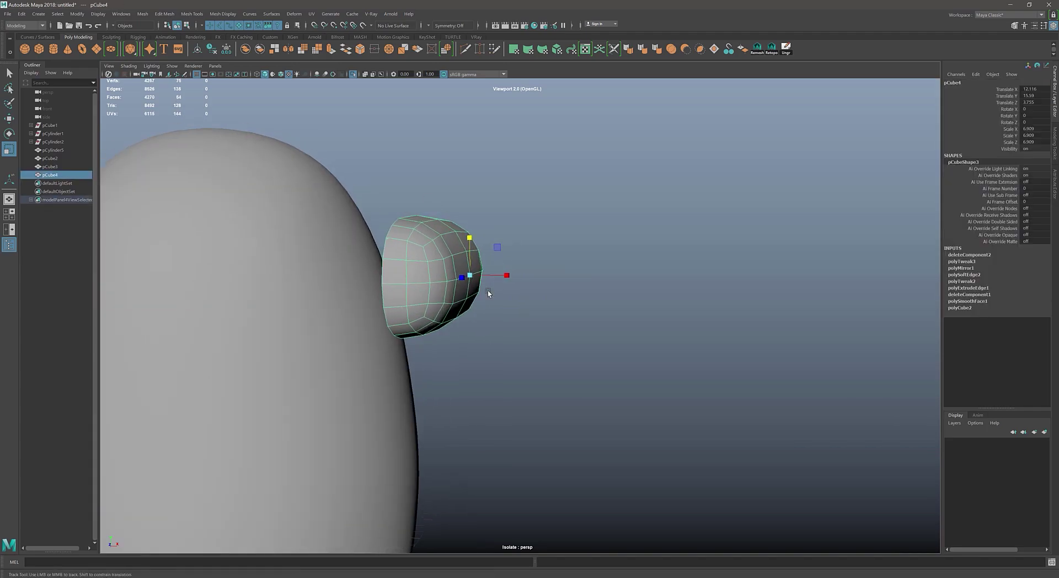
{"action": "key", "text": "w"}
{"action": "mouse_move", "coordinate": [549, 289]}
{"action": "left_mouse_down"}
{"action": "mouse_move", "coordinate": [528, 290]}
{"action": "mouse_move", "coordinate": [574, 291]}
{"action": "left_mouse_up"}
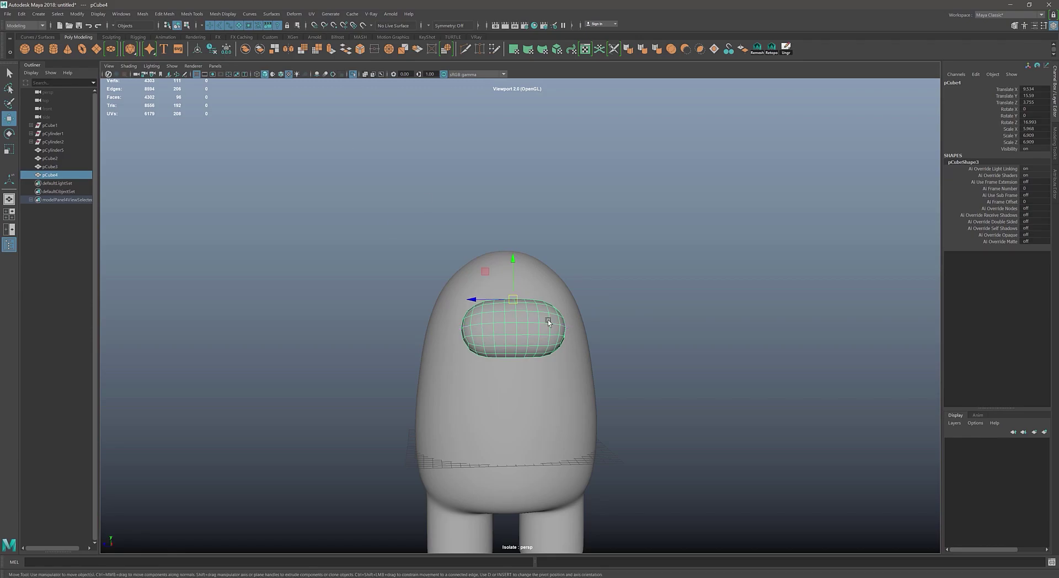
- Select the visor's border edge loop and extrude it into a rim
{"action": "left_click_drag", "start_coordinate": [549, 323], "coordinate": [551, 287], "text": "alt"}
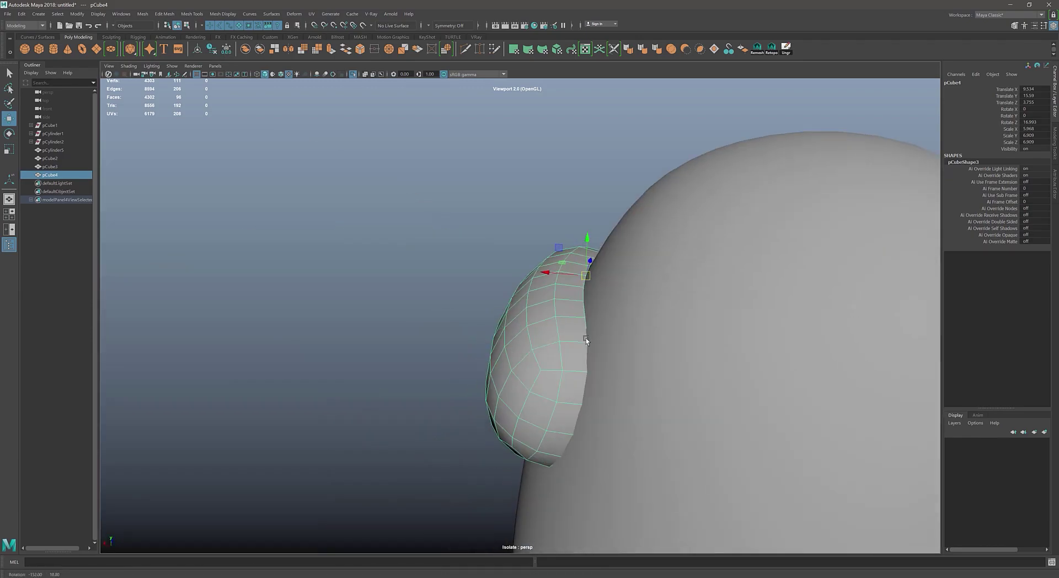
{"action": "right_click_drag", "start_coordinate": [548, 288], "coordinate": [548, 270]}
{"action": "double_click", "coordinate": [513, 375]}
{"action": "key", "text": "r"}
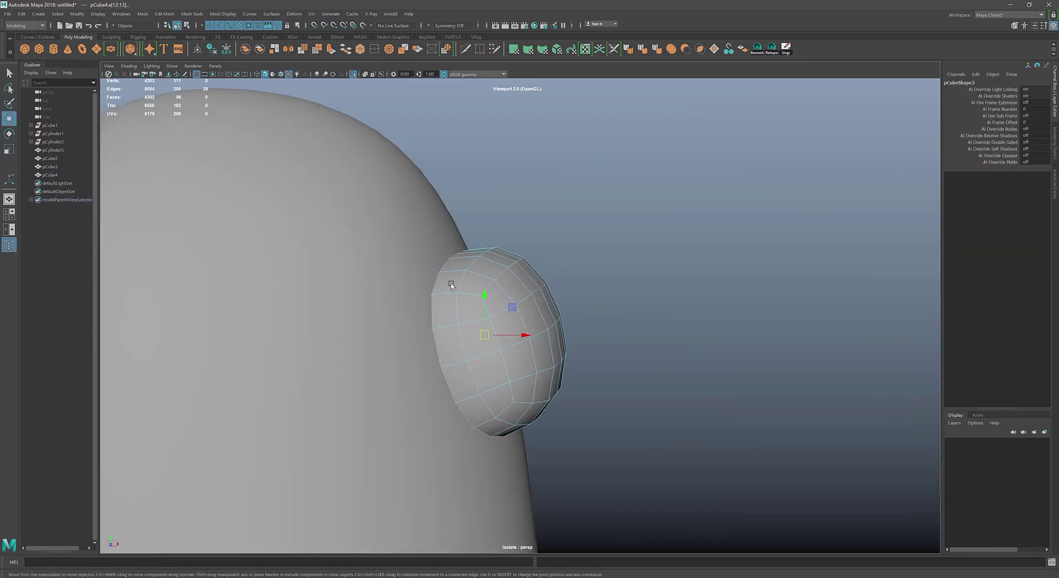
{"action": "key", "text": "ctrl+e"}
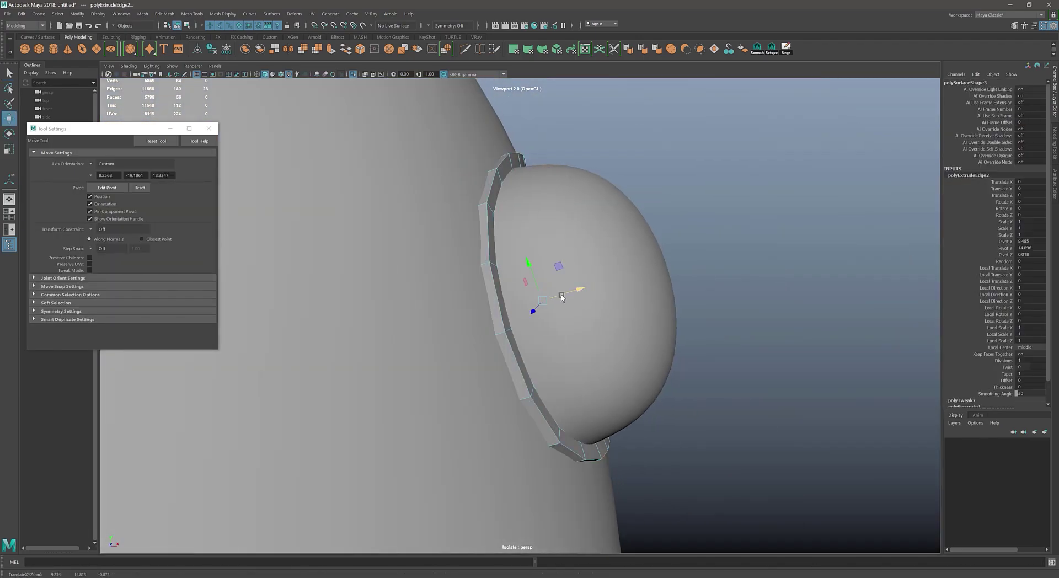
{"action": "key", "text": "q"}
{"action": "left_click", "coordinate": [730, 255]}
{"action": "key", "text": "a"}
{"action": "left_click_drag", "start_coordinate": [560, 307], "coordinate": [538, 317], "text": "alt"}
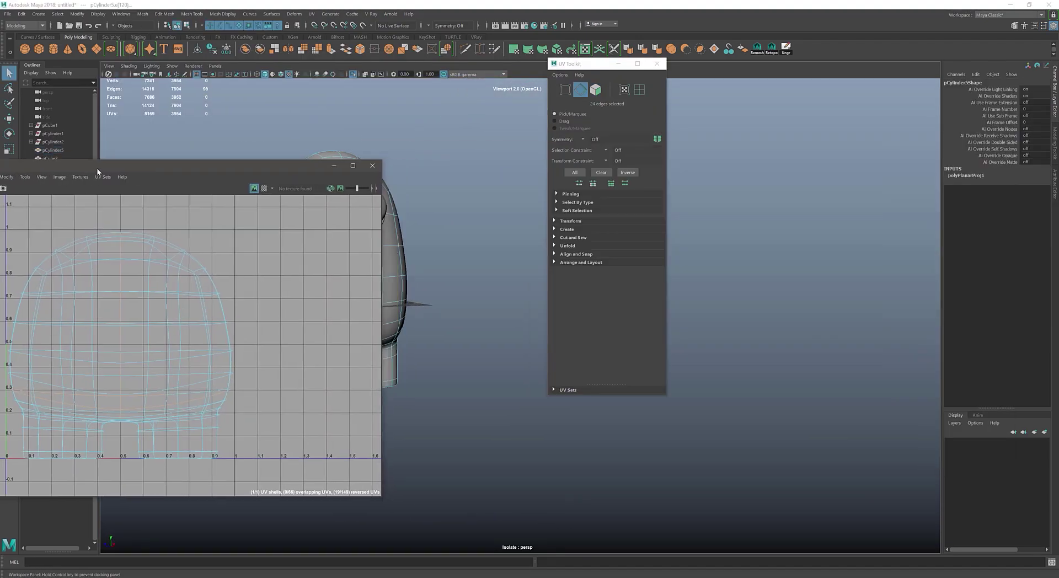
- Select two leg edge loops as UV seams, viewed from beneath the legs
{"action": "scroll", "coordinate": [671, 309], "scroll_direction": "up", "scroll_amount": 5}
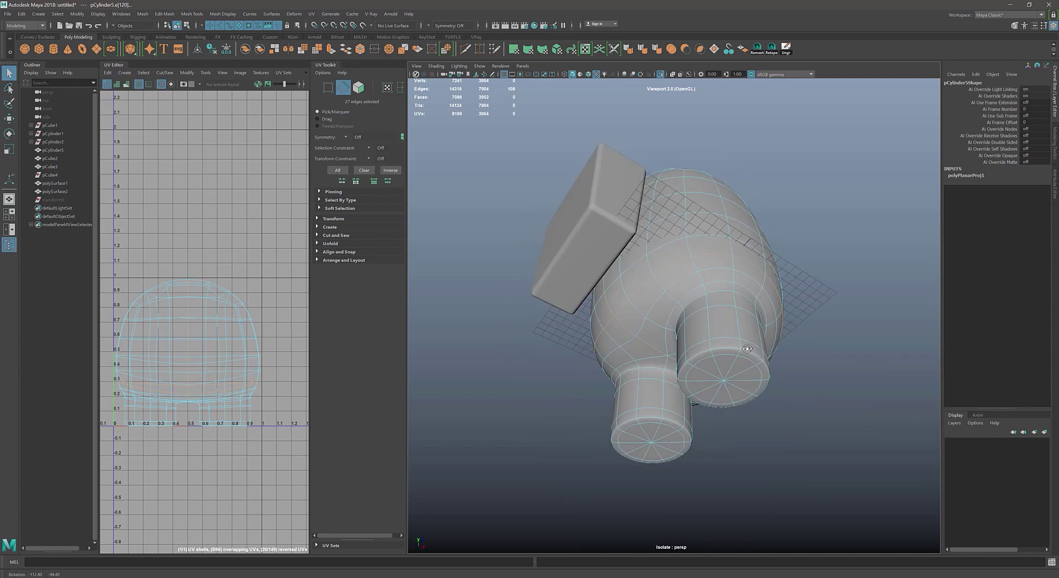
{"action": "mouse_move", "coordinate": [651, 331]}
{"action": "left_mouse_down", "text": "alt"}
{"action": "mouse_move", "coordinate": [770, 357]}
{"action": "mouse_move", "coordinate": [691, 227]}
{"action": "mouse_move", "coordinate": [720, 320]}
{"action": "left_mouse_up", "text": "alt"}
{"action": "double_click", "coordinate": [691, 224], "text": "shift"}
{"action": "double_click", "coordinate": [691, 226], "text": "shift"}
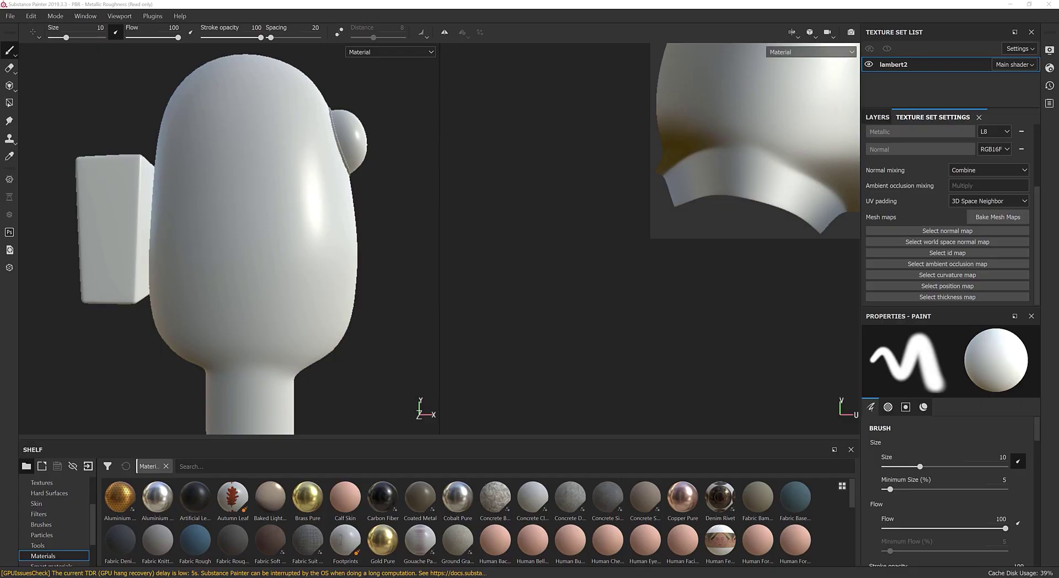
- Bake lambert2's mesh maps (normal, AO, curvature, position, thickness) and focus the shelf search
{"action": "left_click", "coordinate": [572, 459]}
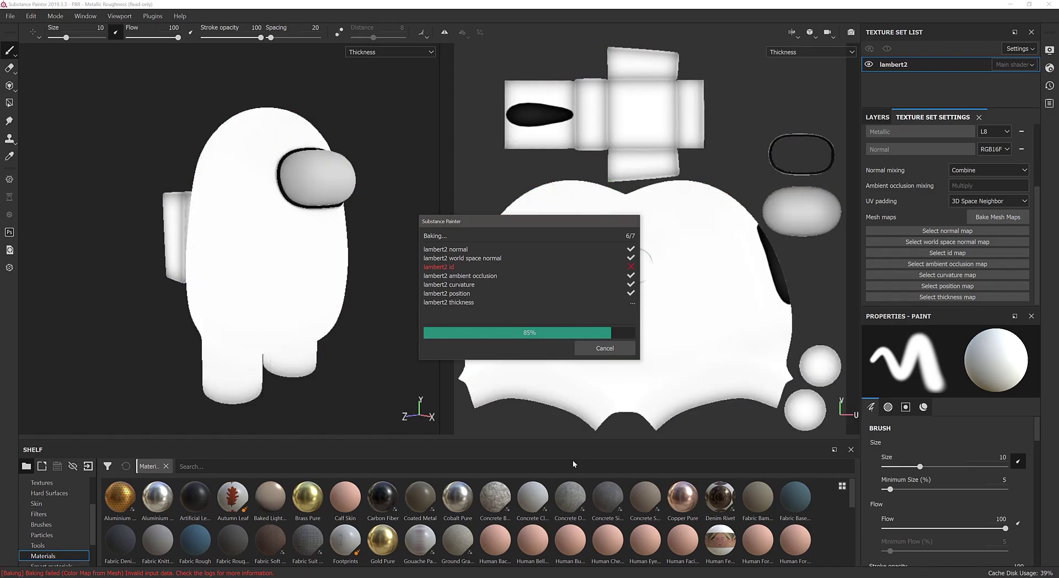
{"action": "left_click", "coordinate": [211, 467]}
- Search the shelf for 'skin' and apply Creature Skin Alien Blue, masked to the body
{"action": "type", "text": "skin"}
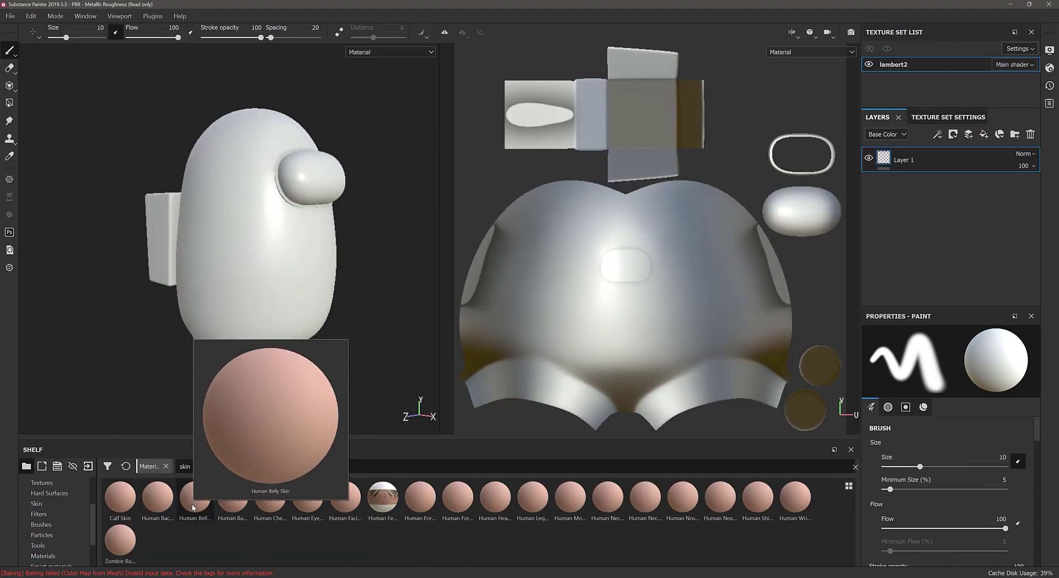
{"action": "scroll", "coordinate": [52, 518], "scroll_direction": "down", "scroll_amount": 2}
{"action": "left_click", "coordinate": [51, 525]}
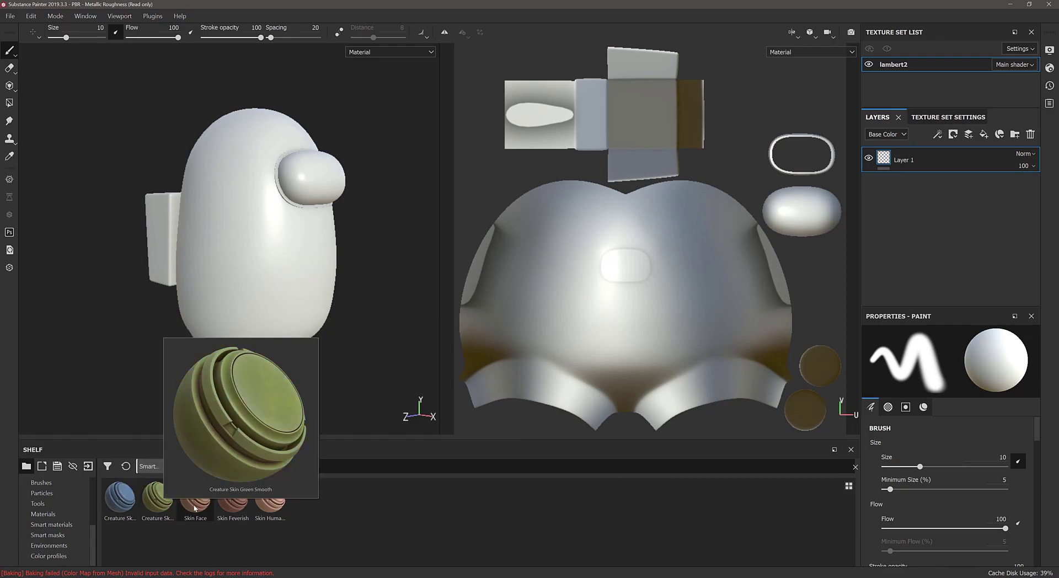
{"action": "left_click_drag", "start_coordinate": [119, 496], "coordinate": [248, 260]}
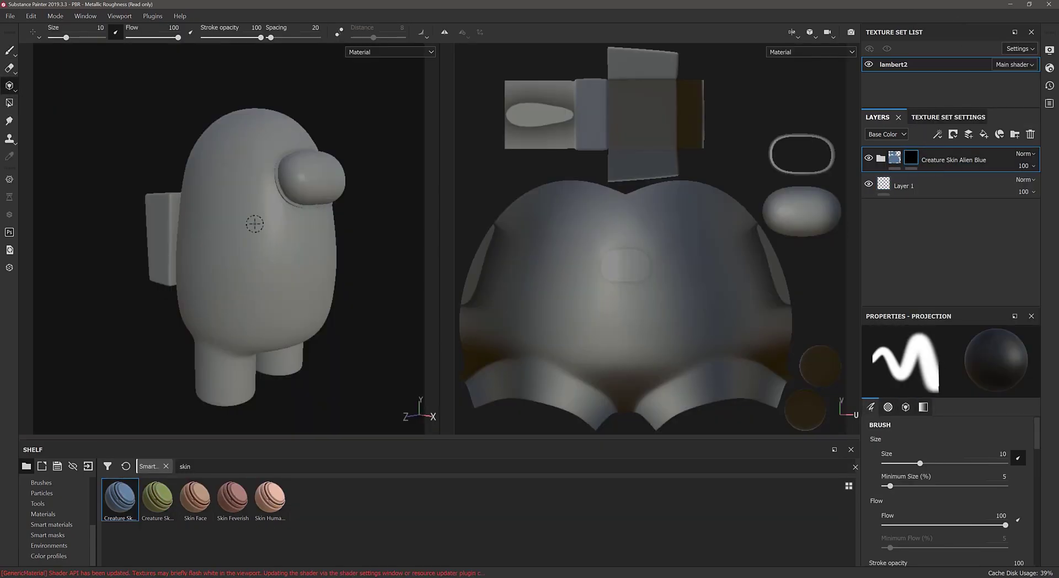
{"action": "key", "text": "4"}
{"action": "left_click", "coordinate": [278, 223]}
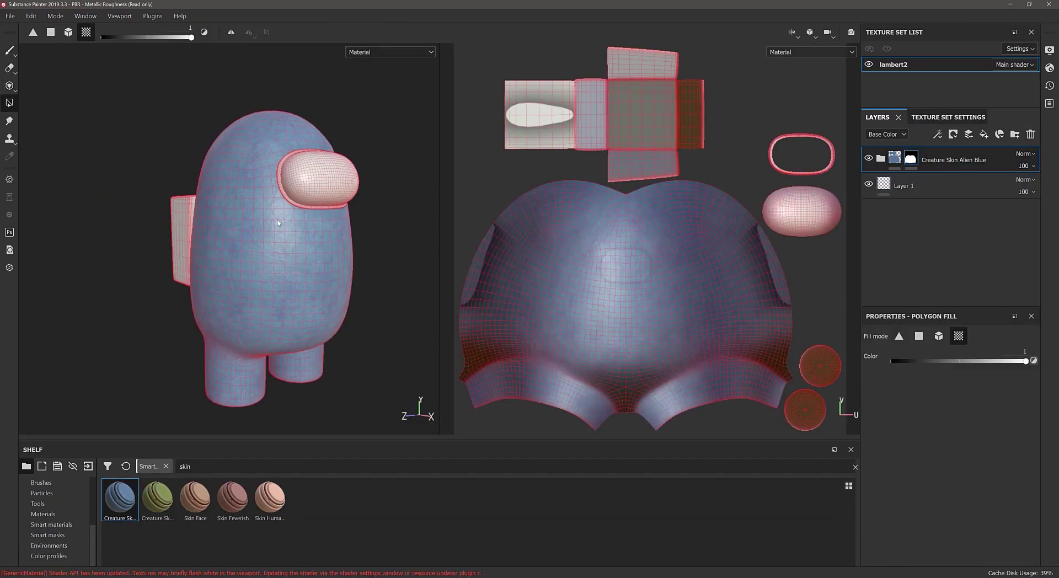
- Set veins to scale 19.78, density 0.4, height range 0.28, and recolour the skin green
{"action": "left_click", "coordinate": [881, 159]}
{"action": "left_click", "coordinate": [915, 274]}
{"action": "left_click", "coordinate": [951, 468]}
{"action": "left_click", "coordinate": [987, 356]}
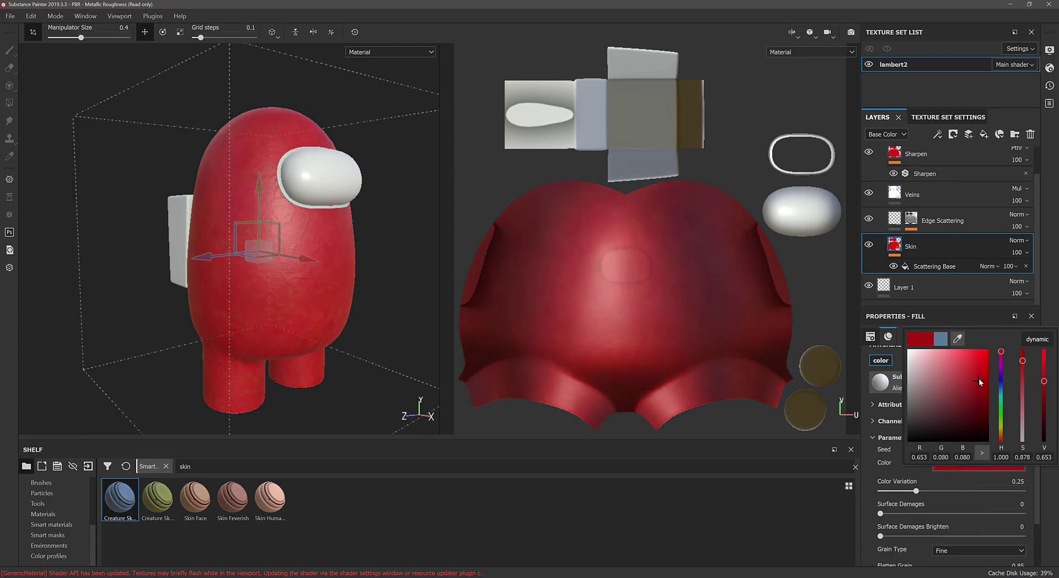
{"action": "left_click_drag", "start_coordinate": [937, 453], "coordinate": [940, 453]}
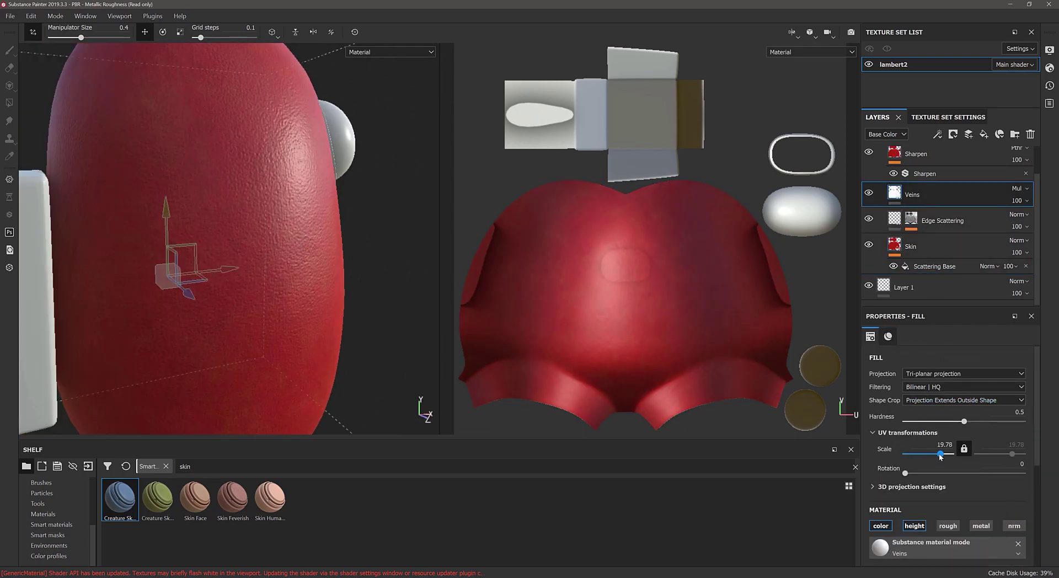
{"action": "left_click_drag", "start_coordinate": [951, 506], "coordinate": [937, 505]}
{"action": "left_click_drag", "start_coordinate": [887, 528], "coordinate": [920, 528]}
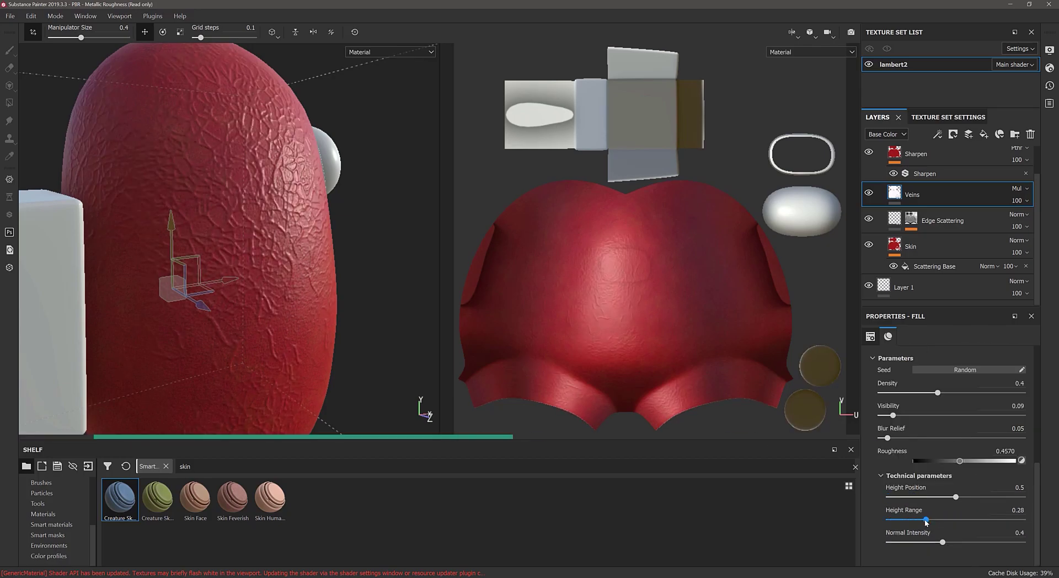
{"action": "left_click", "coordinate": [911, 246]}
{"action": "left_click", "coordinate": [978, 383]}
{"action": "left_click_drag", "start_coordinate": [1001, 497], "coordinate": [1003, 484]}
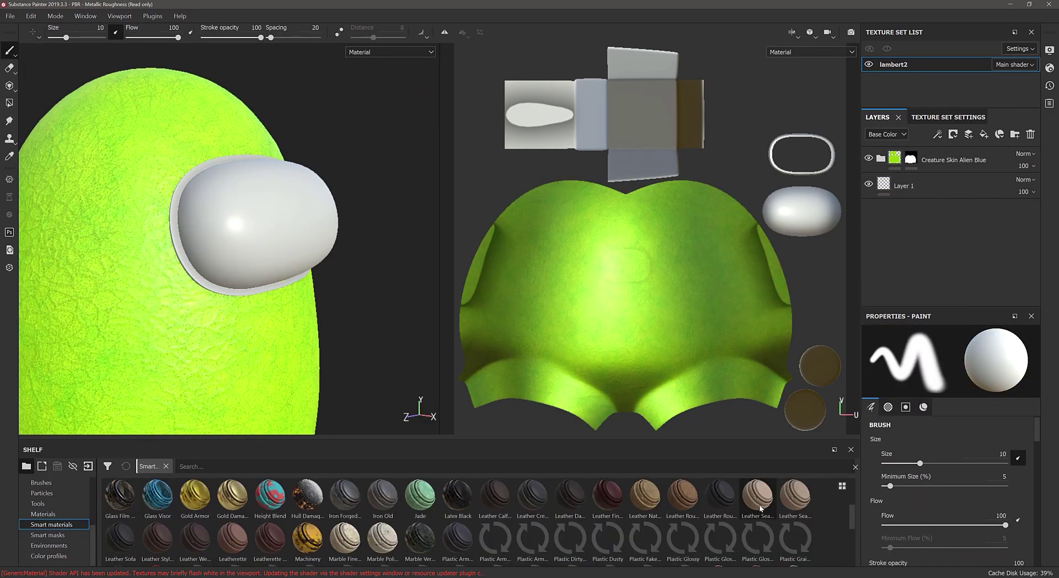
- Undo an accidentally added dirt layer and show the plain materials shelf category
{"action": "scroll", "coordinate": [760, 508], "scroll_direction": "up", "scroll_amount": 3}
{"action": "left_click_drag", "start_coordinate": [720, 499], "coordinate": [189, 260]}
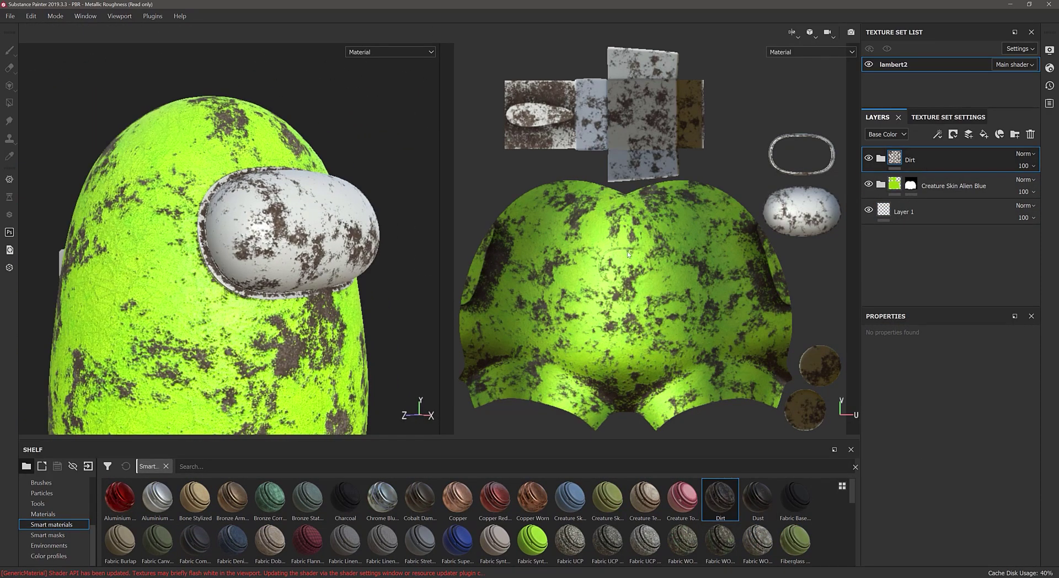
{"action": "key", "text": "ctrl+z"}
{"action": "scroll", "coordinate": [284, 283], "scroll_direction": "up", "scroll_amount": 2}
{"action": "left_click", "coordinate": [43, 513]}
{"action": "scroll", "coordinate": [359, 512], "scroll_direction": "down", "scroll_amount": 3}
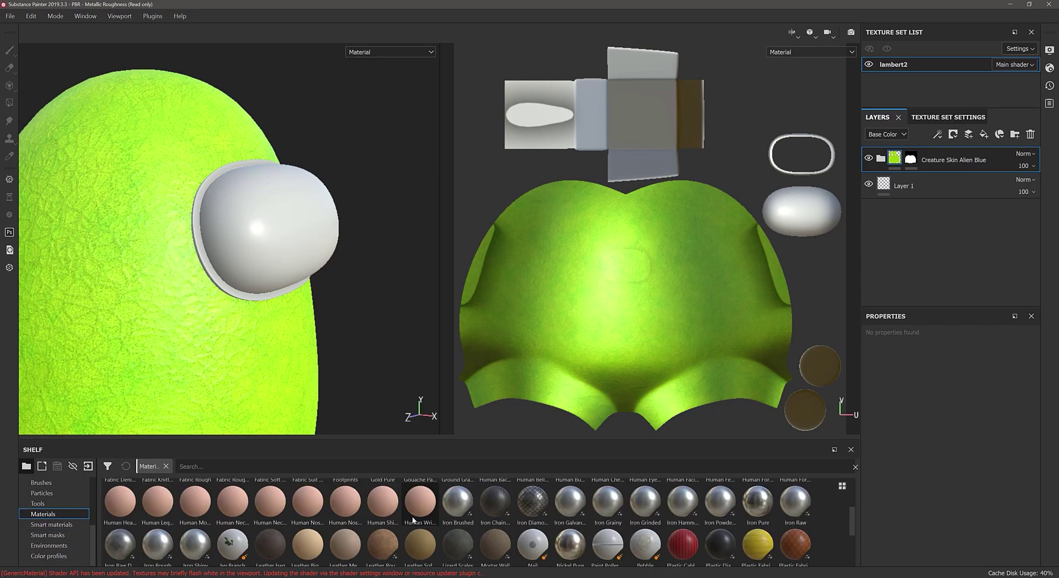
{"action": "scroll", "coordinate": [606, 513], "scroll_direction": "up", "scroll_amount": 2}
- Search 'rubber', apply Rubber Tire Dirty, and give its layer a black mask
{"action": "left_click", "coordinate": [209, 466]}
{"action": "type", "text": "rubber"}
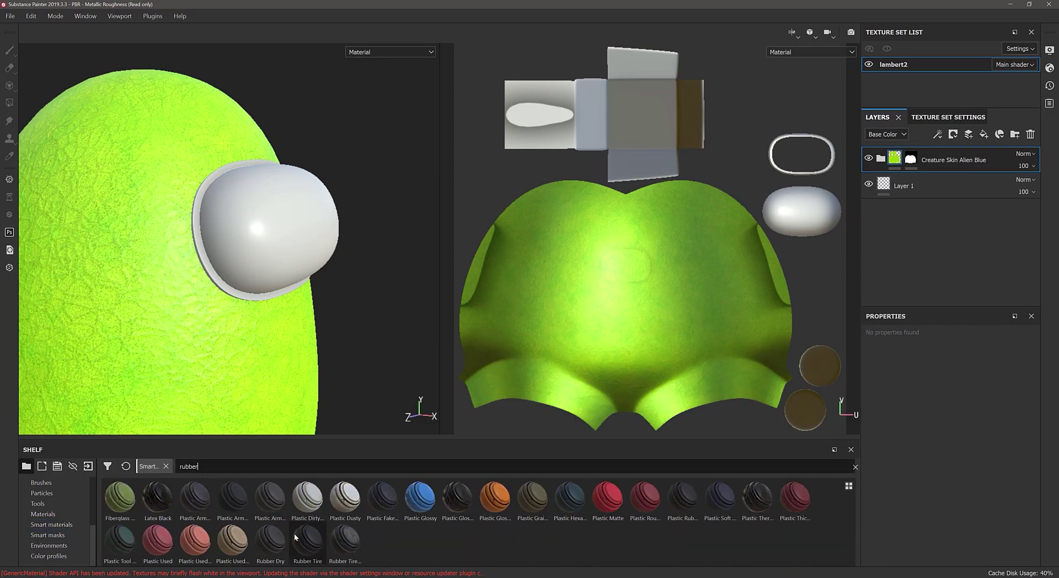
{"action": "left_click_drag", "start_coordinate": [344, 540], "coordinate": [267, 267]}
{"action": "right_click", "coordinate": [904, 159]}
{"action": "left_click", "coordinate": [954, 20]}
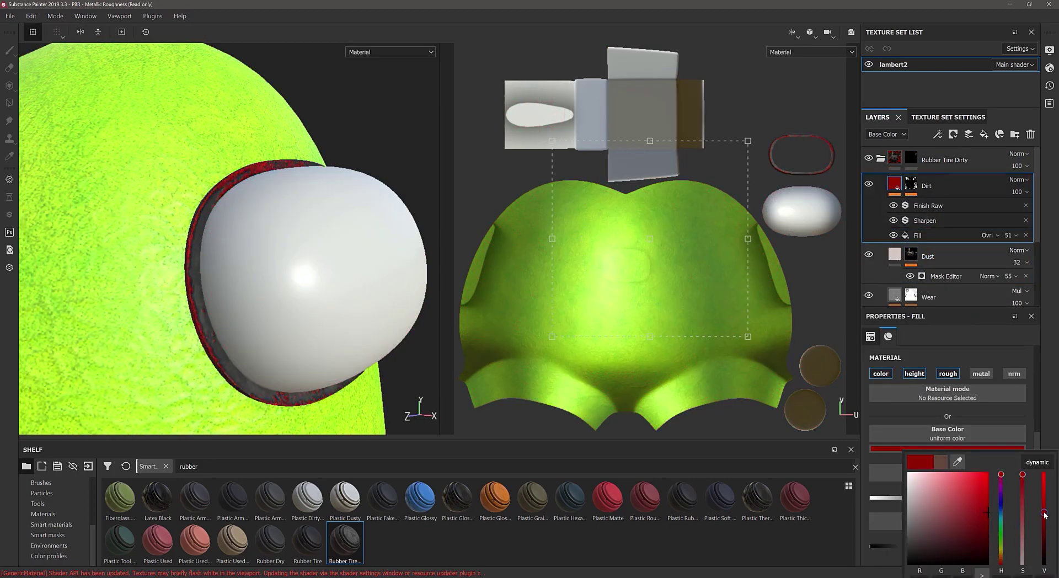
- Apply Cobalt Pure to the visor and lower its roughness to 0.1856
{"action": "scroll", "coordinate": [413, 288], "scroll_direction": "down", "scroll_amount": 2}
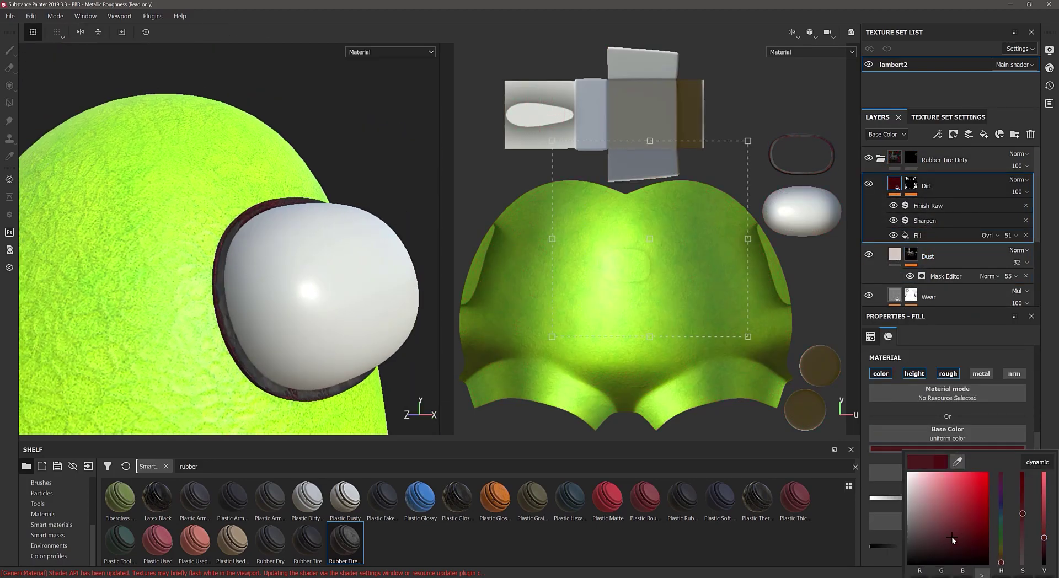
{"action": "scroll", "coordinate": [220, 248], "scroll_direction": "down", "scroll_amount": 2}
{"action": "scroll", "coordinate": [221, 248], "scroll_direction": "up", "scroll_amount": 3}
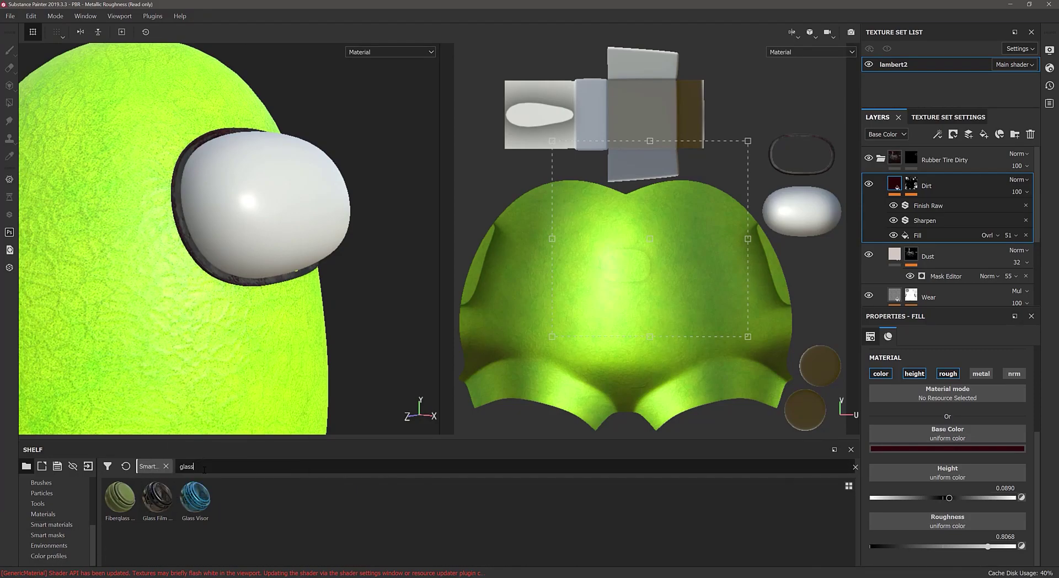
{"action": "left_click", "coordinate": [43, 514]}
{"action": "left_click_drag", "start_coordinate": [458, 498], "coordinate": [279, 218]}
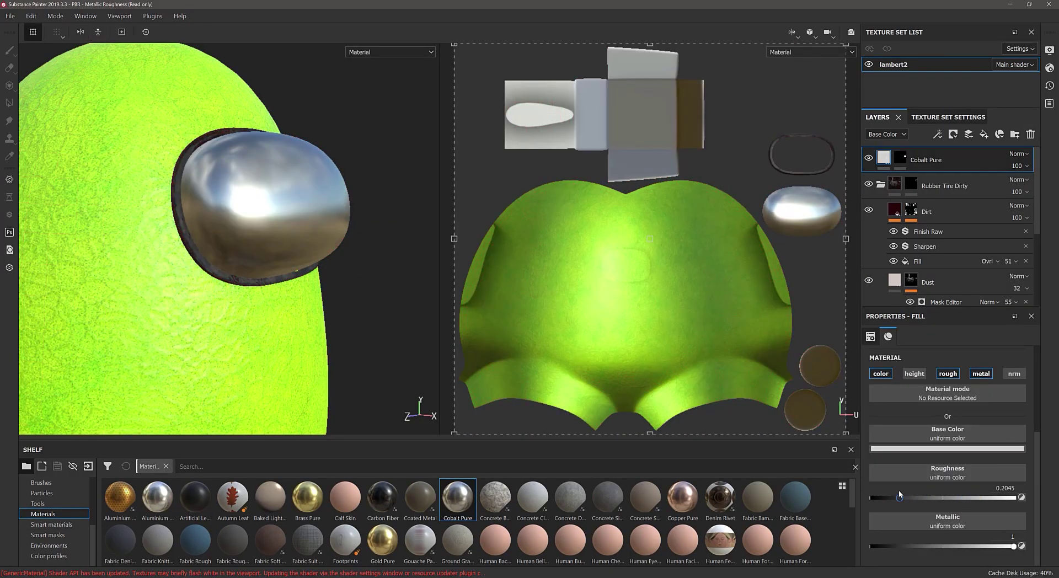
{"action": "left_click_drag", "start_coordinate": [899, 497], "coordinate": [897, 498]}
{"action": "left_click", "coordinate": [51, 525]}
{"action": "left_click_drag", "start_coordinate": [215, 272], "coordinate": [298, 306], "text": "alt"}
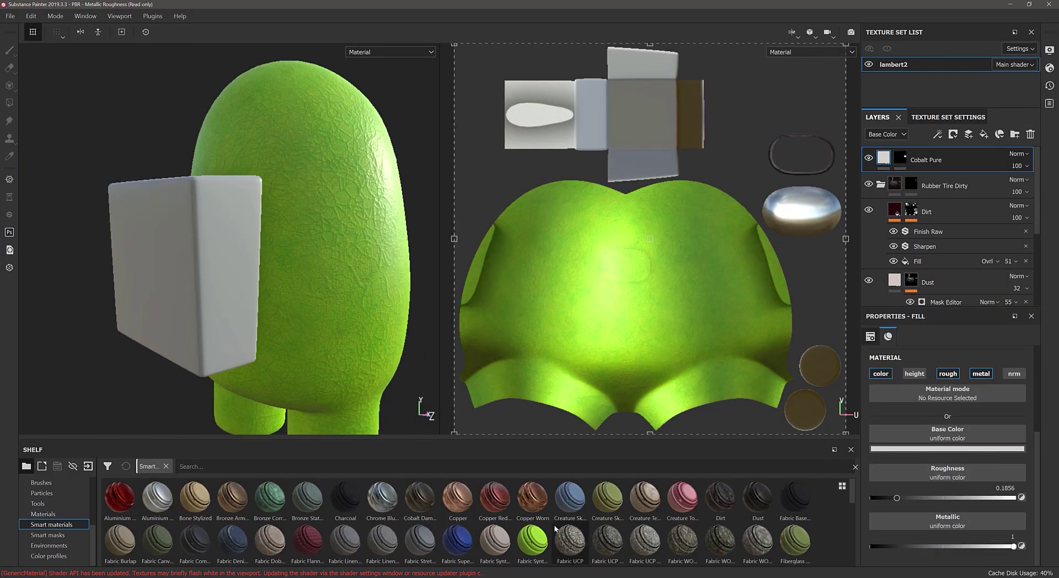
- Apply the Steel Painted Chipped Dirty smart material to the backpack and make its paint colour green
{"action": "scroll", "coordinate": [555, 528], "scroll_direction": "down", "scroll_amount": 5}
{"action": "left_click_drag", "start_coordinate": [420, 538], "coordinate": [193, 298]}
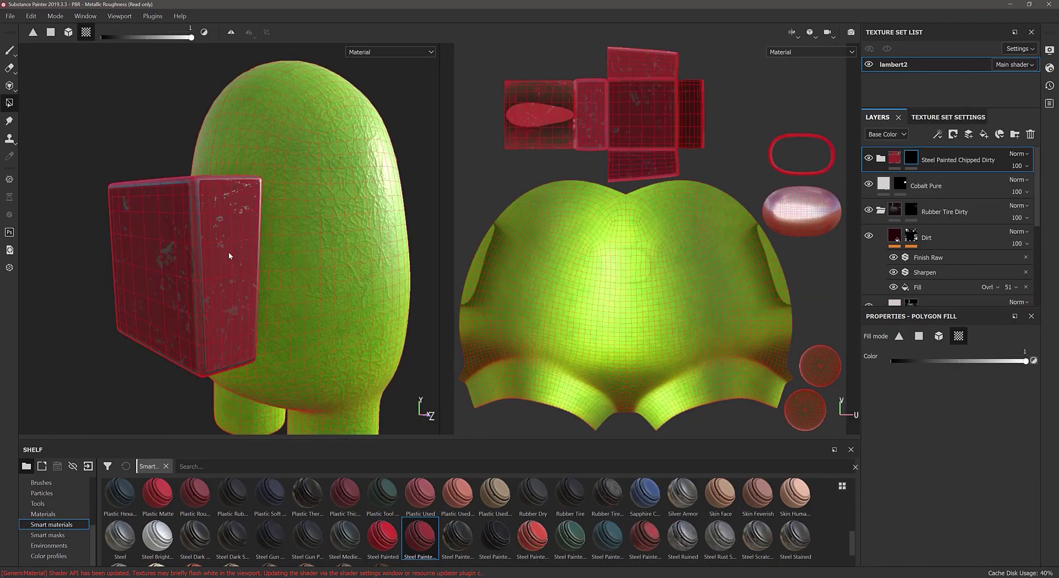
{"action": "left_click", "coordinate": [928, 252]}
{"action": "left_click", "coordinate": [947, 448]}
{"action": "left_click", "coordinate": [925, 451]}
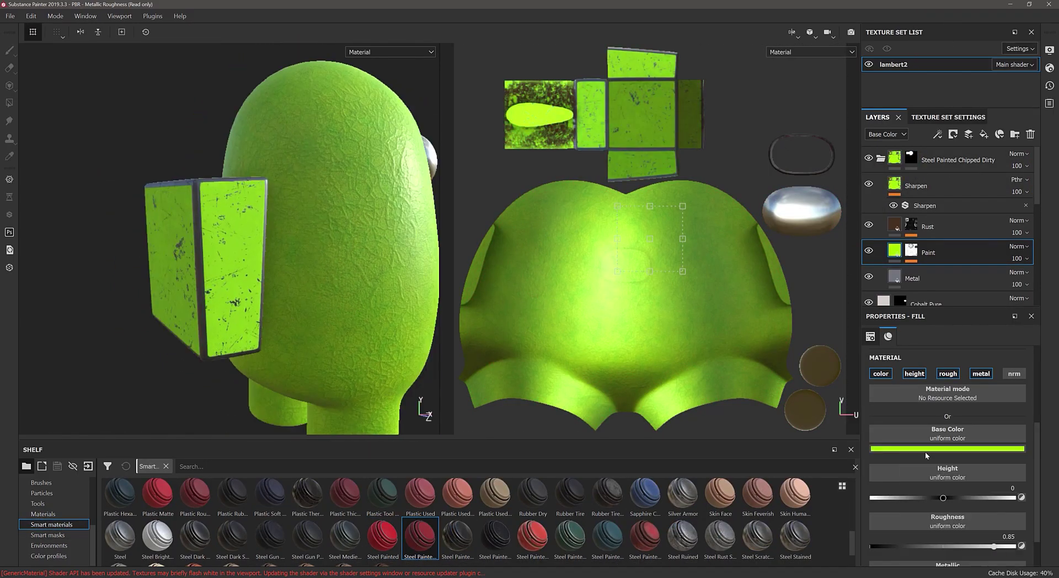
- Set the Rust mask to polygon fill and select the Paint layer's mask generator
{"action": "left_click", "coordinate": [911, 224]}
{"action": "key", "text": "4"}
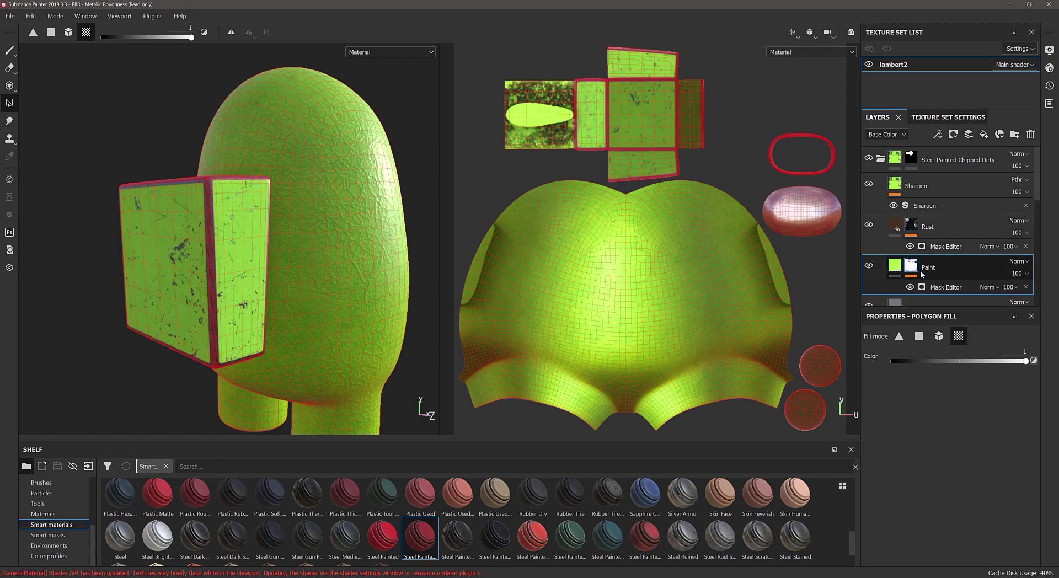
{"action": "left_click", "coordinate": [945, 287]}
{"action": "scroll", "coordinate": [948, 398], "scroll_direction": "down", "scroll_amount": 2}
{"action": "scroll", "coordinate": [949, 221], "scroll_direction": "down", "scroll_amount": 1}
{"action": "left_click", "coordinate": [911, 232]}
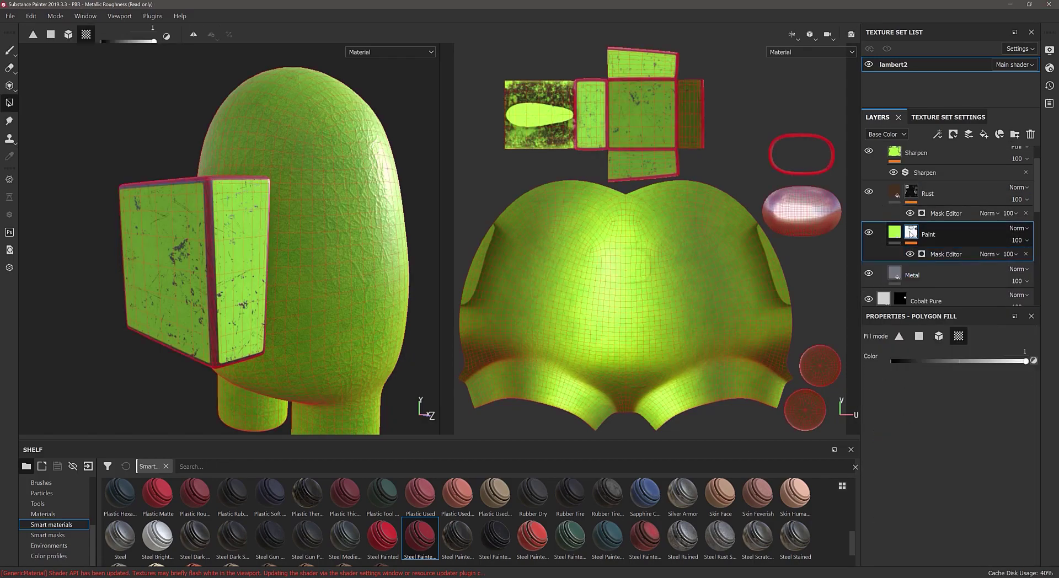
{"action": "left_click", "coordinate": [946, 253]}
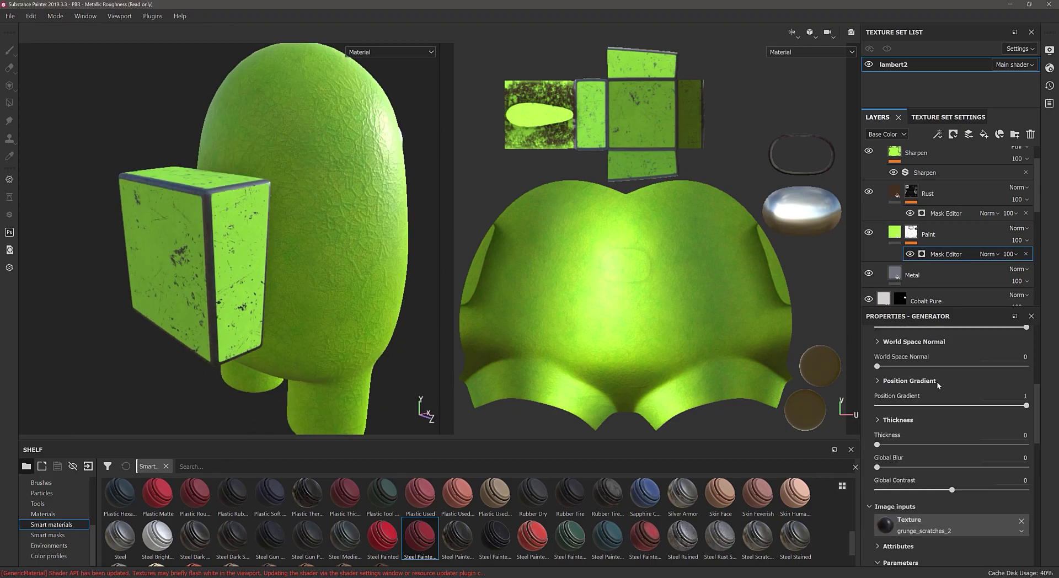
- Switch the Paint mask generator to Mask Builder - Legacy and add an empty Layer 2 on top
{"action": "scroll", "coordinate": [936, 382], "scroll_direction": "up", "scroll_amount": 5}
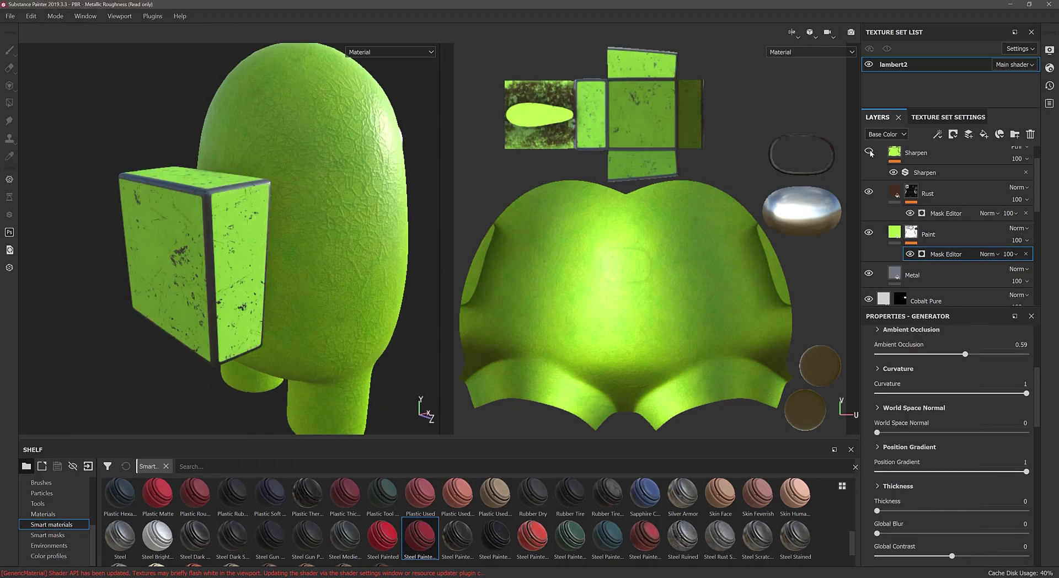
{"action": "scroll", "coordinate": [999, 472], "scroll_direction": "down", "scroll_amount": 2}
{"action": "scroll", "coordinate": [922, 449], "scroll_direction": "down", "scroll_amount": 2}
{"action": "scroll", "coordinate": [883, 449], "scroll_direction": "down", "scroll_amount": 1}
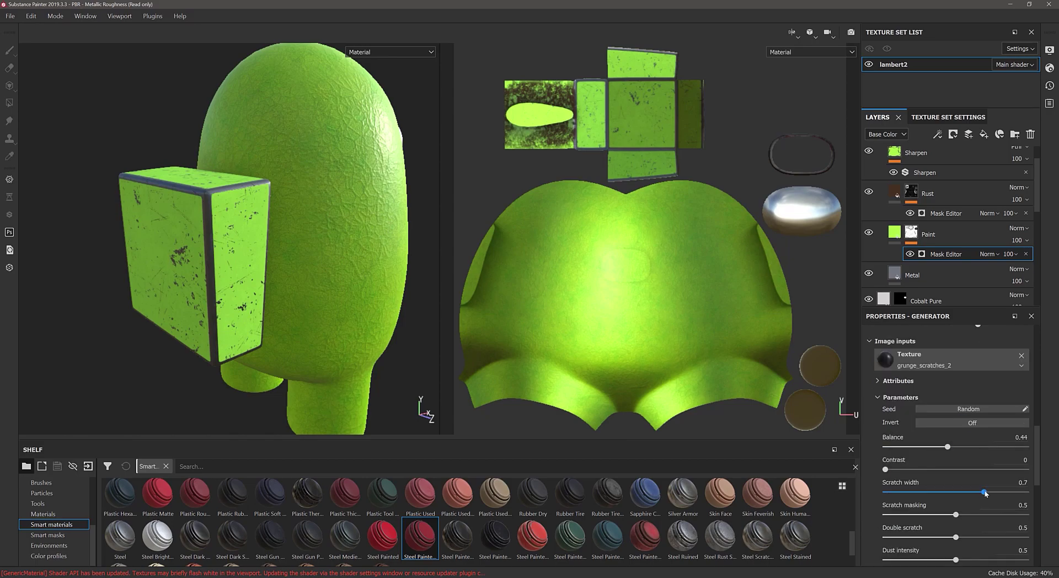
{"action": "left_click", "coordinate": [952, 266]}
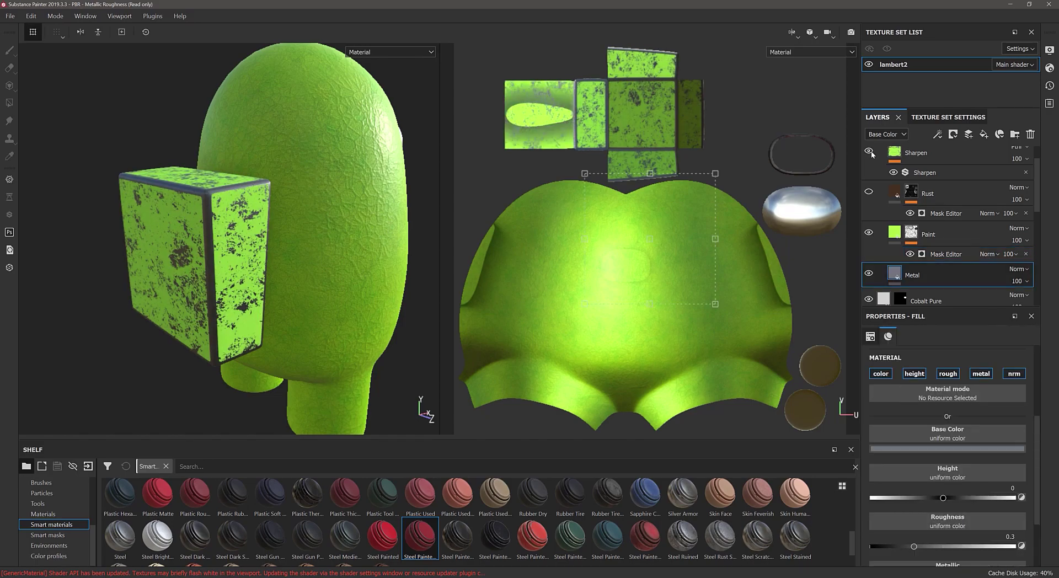
{"action": "left_click", "coordinate": [946, 253]}
{"action": "left_click", "coordinate": [977, 464]}
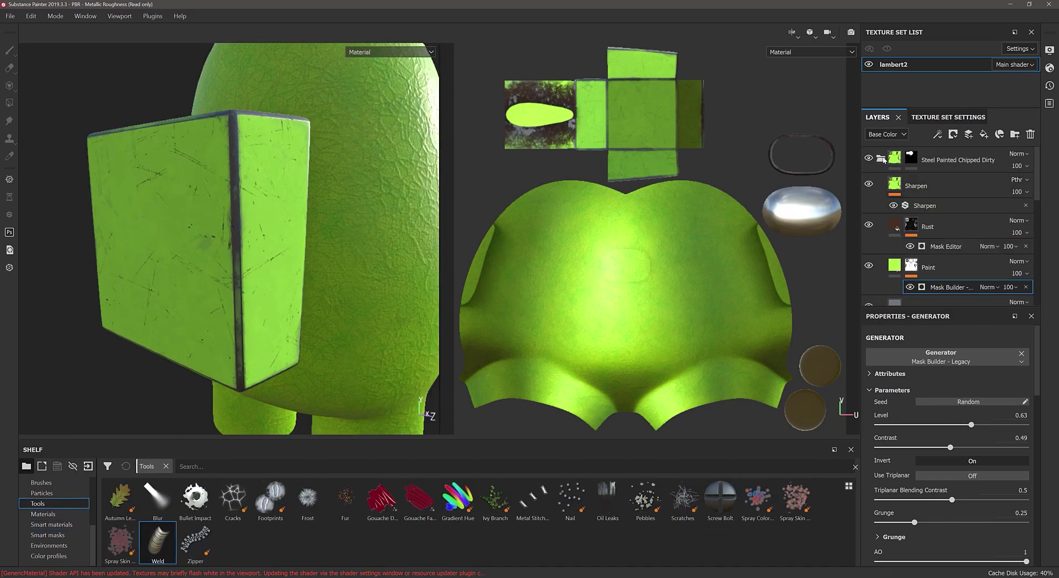
{"action": "left_click", "coordinate": [401, 419]}
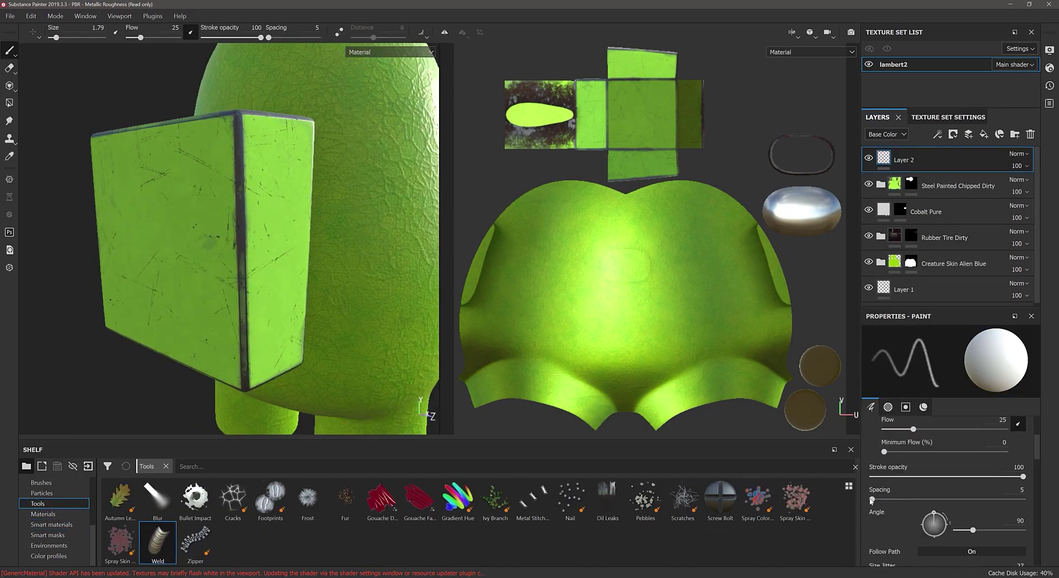
- Zoom in on the backpack's top corner and try the Nail stamp on its front
{"action": "scroll", "coordinate": [914, 457], "scroll_direction": "down", "scroll_amount": 3}
{"action": "scroll", "coordinate": [914, 456], "scroll_direction": "down", "scroll_amount": 2}
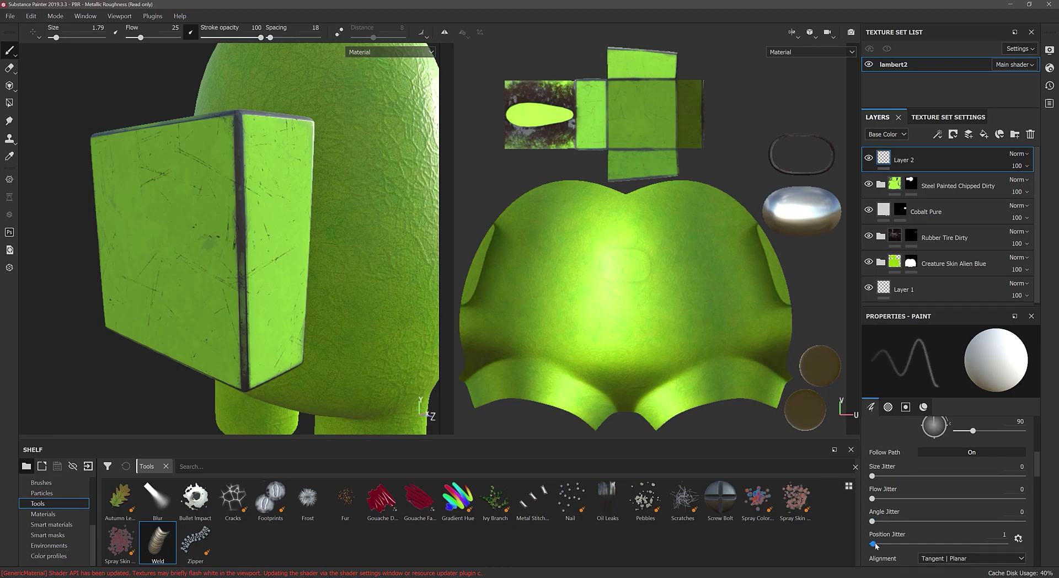
{"action": "scroll", "coordinate": [256, 205], "scroll_direction": "up", "scroll_amount": 3}
{"action": "scroll", "coordinate": [256, 205], "scroll_direction": "up", "scroll_amount": 3}
{"action": "scroll", "coordinate": [915, 522], "scroll_direction": "up", "scroll_amount": 3}
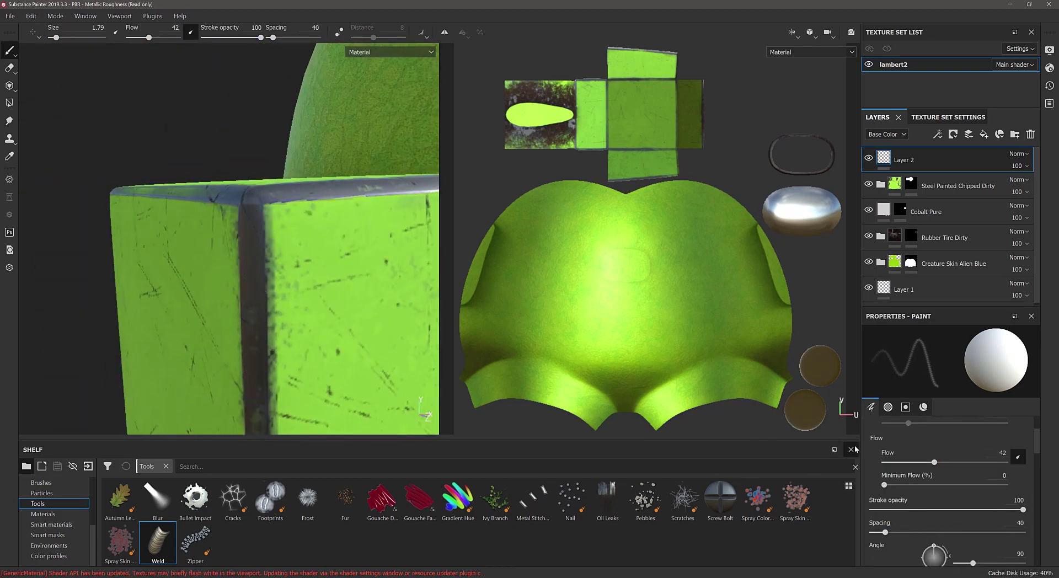
{"action": "scroll", "coordinate": [255, 274], "scroll_direction": "down", "scroll_amount": 3}
{"action": "scroll", "coordinate": [918, 467], "scroll_direction": "up", "scroll_amount": 3}
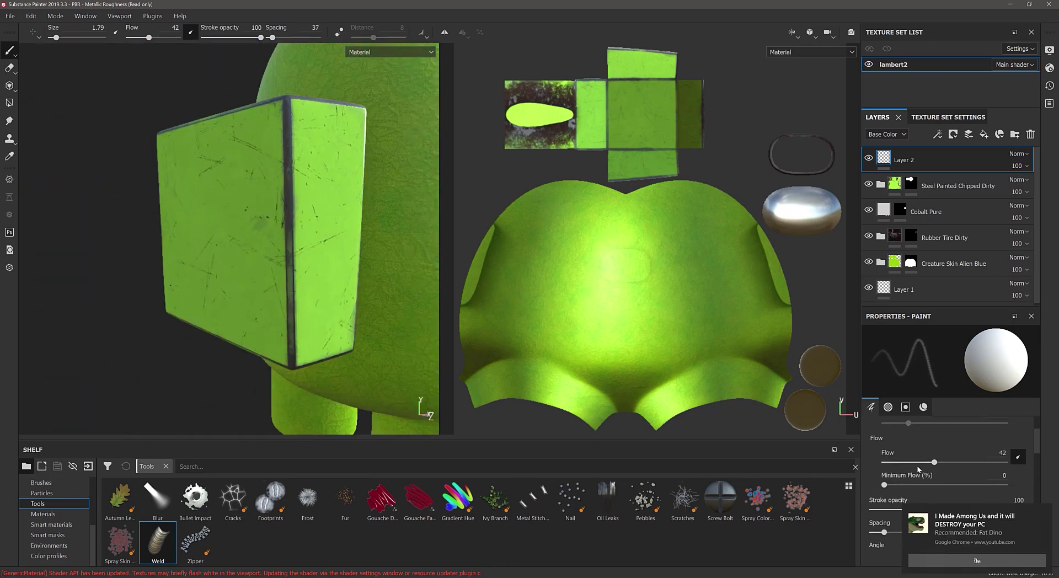
{"action": "mouse_move", "coordinate": [292, 370]}
{"action": "left_mouse_down", "text": "alt"}
{"action": "mouse_move", "coordinate": [260, 261]}
{"action": "mouse_move", "coordinate": [307, 56]}
{"action": "mouse_move", "coordinate": [288, 268]}
{"action": "mouse_move", "coordinate": [331, 331]}
{"action": "left_mouse_up", "text": "alt"}
{"action": "left_click", "coordinate": [570, 499]}
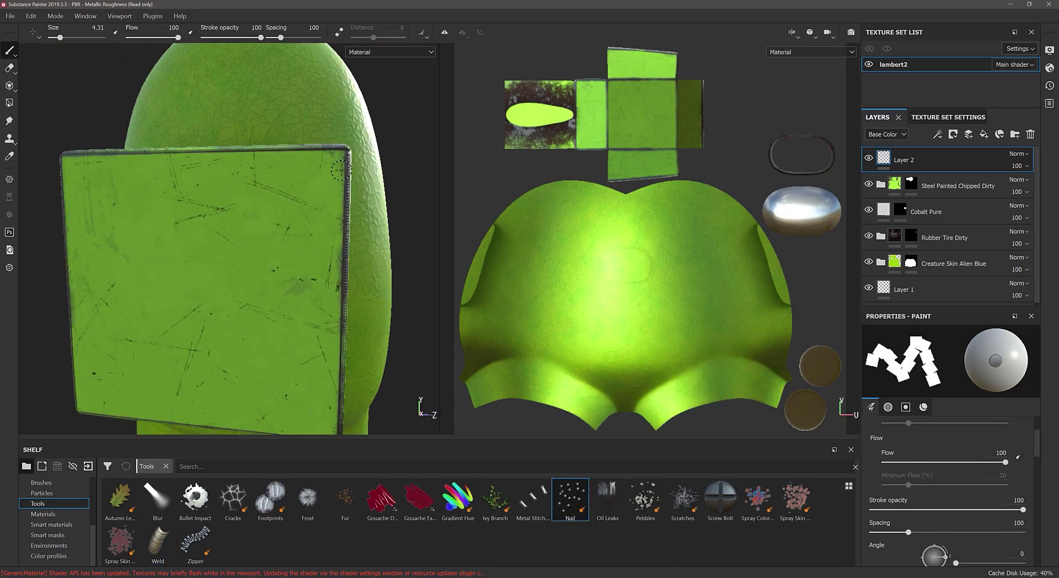
{"action": "left_click_drag", "start_coordinate": [207, 209], "coordinate": [148, 384], "text": "alt"}
- Try the Bullet Impact stamp, then apply the Dirt smart material across the whole crewmate
{"action": "left_click", "coordinate": [195, 499]}
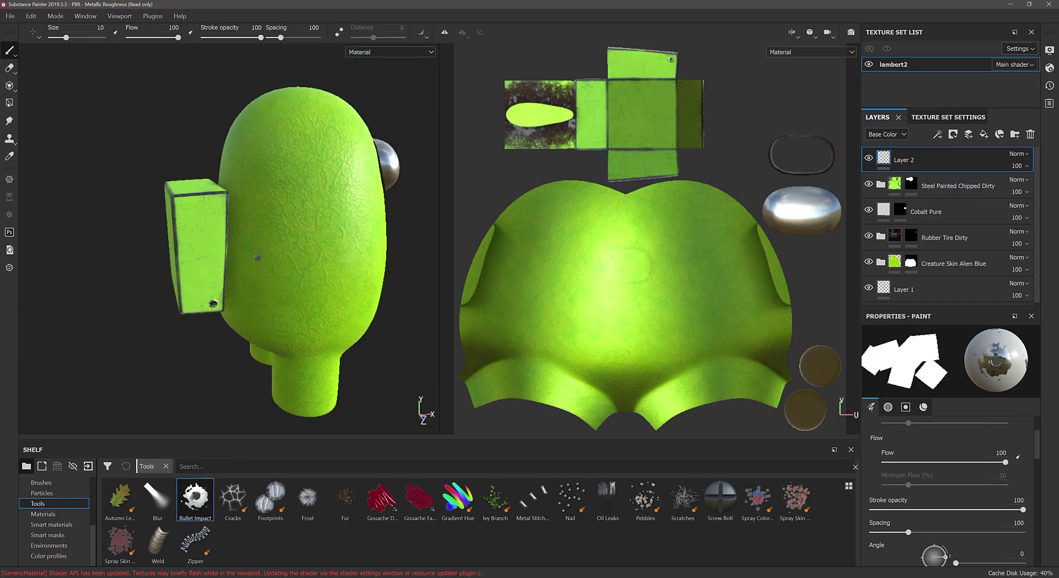
{"action": "left_click_drag", "start_coordinate": [236, 229], "coordinate": [364, 304], "text": "alt"}
{"action": "left_click", "coordinate": [51, 525]}
{"action": "left_click_drag", "start_coordinate": [720, 499], "coordinate": [221, 248]}
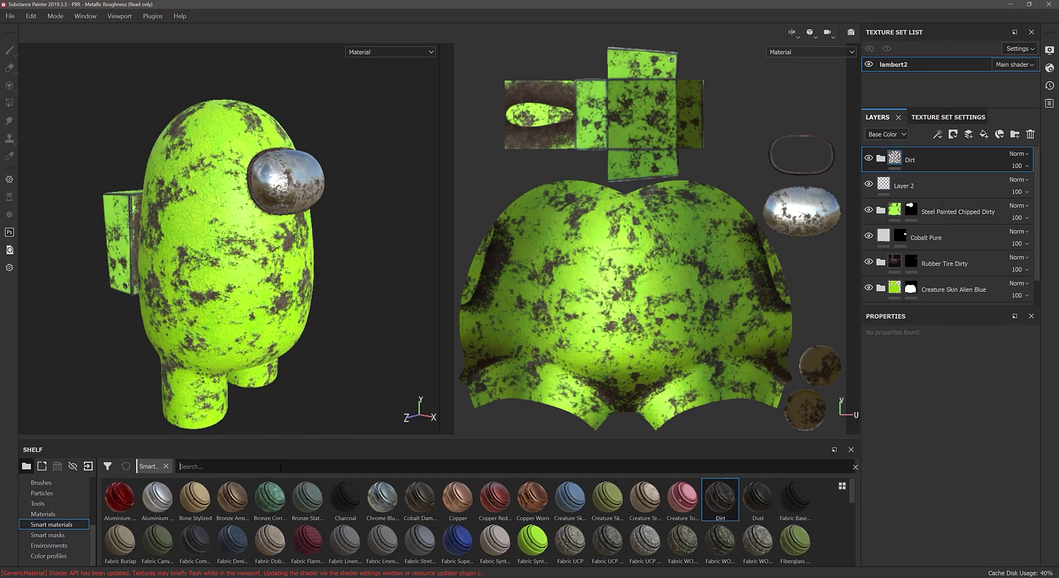
- Tint the Dirt folder's Gradient filter dark red, then delete the Dirt layer
{"action": "left_click", "coordinate": [165, 466]}
{"action": "left_click", "coordinate": [881, 158]}
{"action": "left_click", "coordinate": [932, 206]}
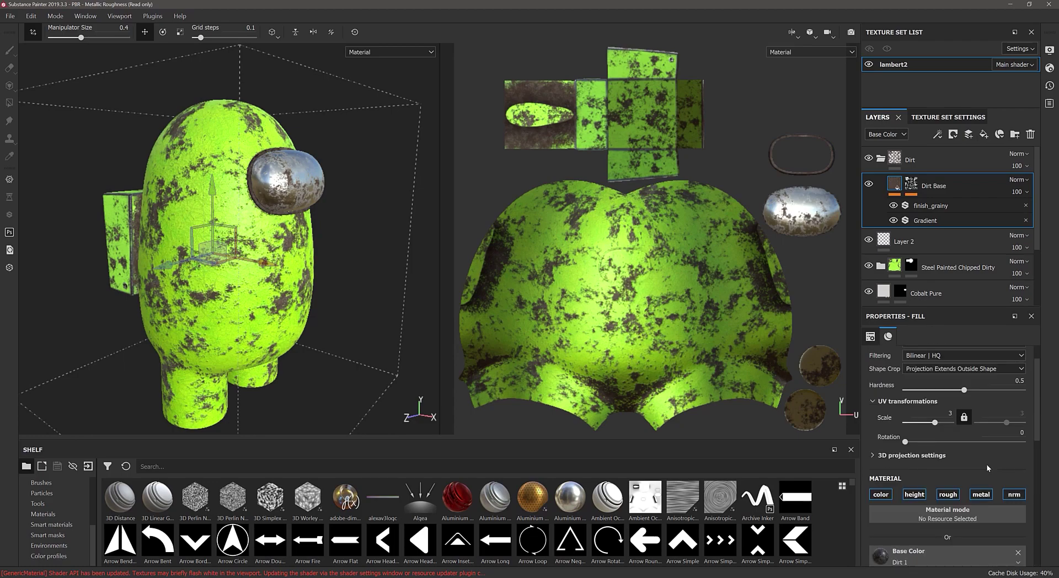
{"action": "left_click", "coordinate": [930, 223]}
{"action": "left_click", "coordinate": [974, 433]}
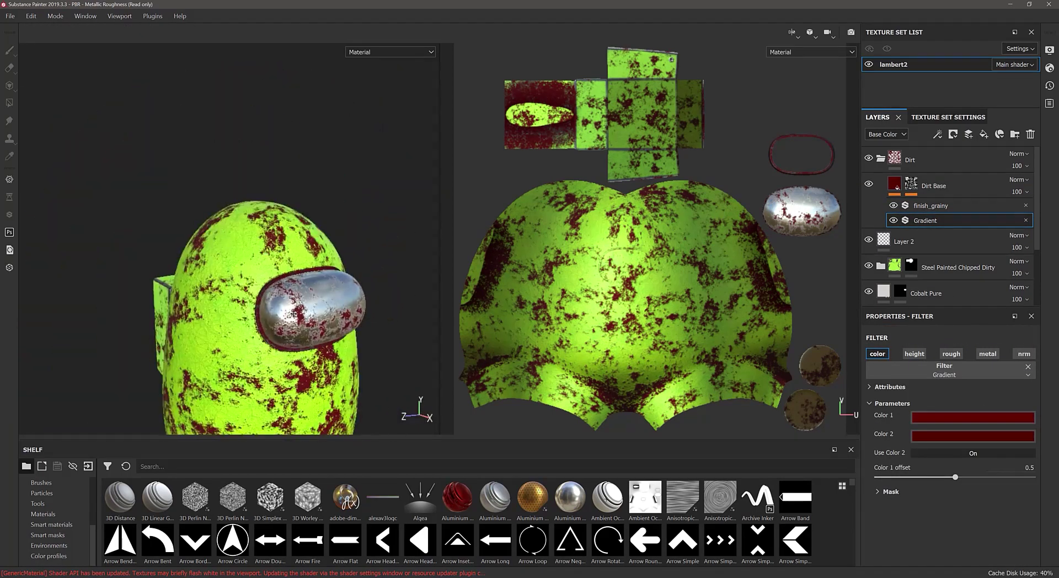
{"action": "left_click", "coordinate": [969, 188]}
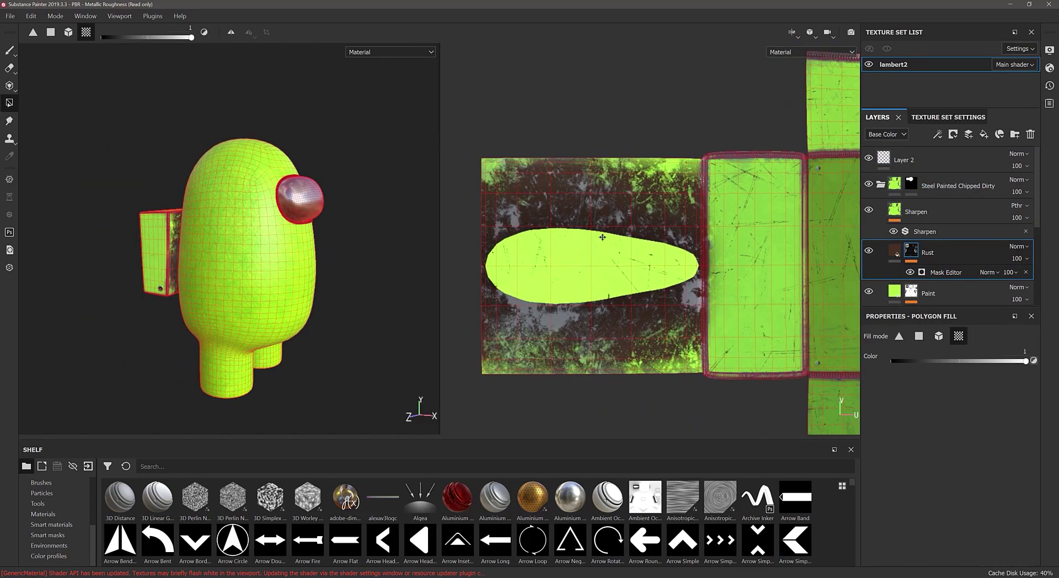
- Paint out the rust on the backpack's top panel with a paint effect in the Rust mask
{"action": "left_click_drag", "start_coordinate": [645, 243], "coordinate": [596, 234]}
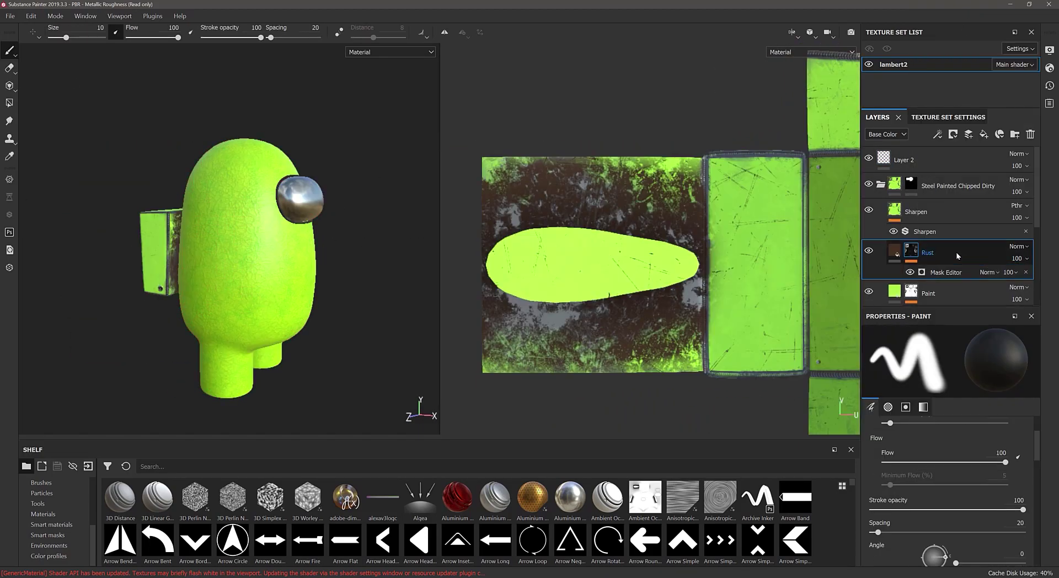
{"action": "left_click", "coordinate": [593, 248]}
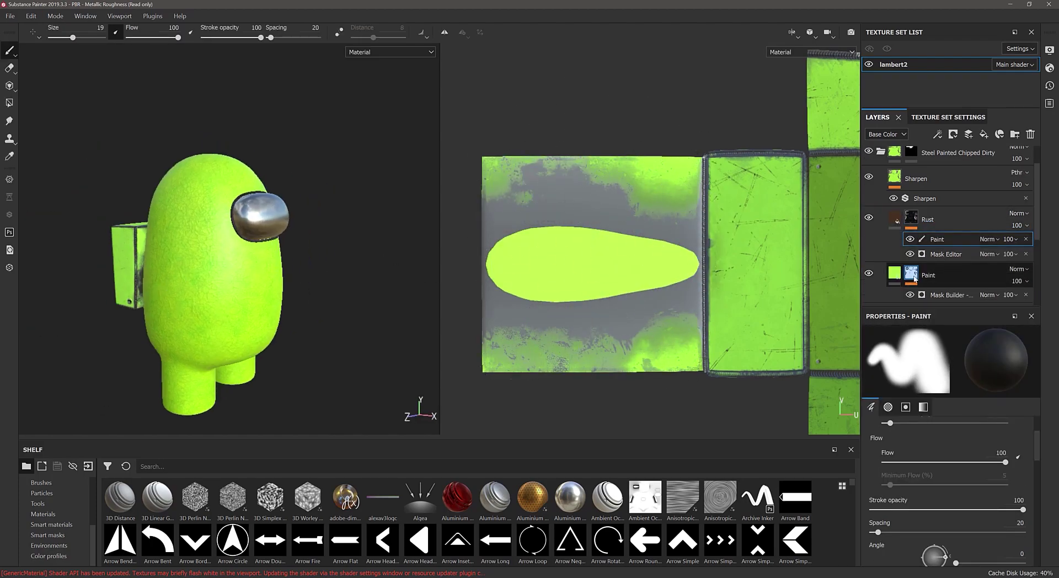
{"action": "scroll", "coordinate": [979, 275], "scroll_direction": "down", "scroll_amount": 2}
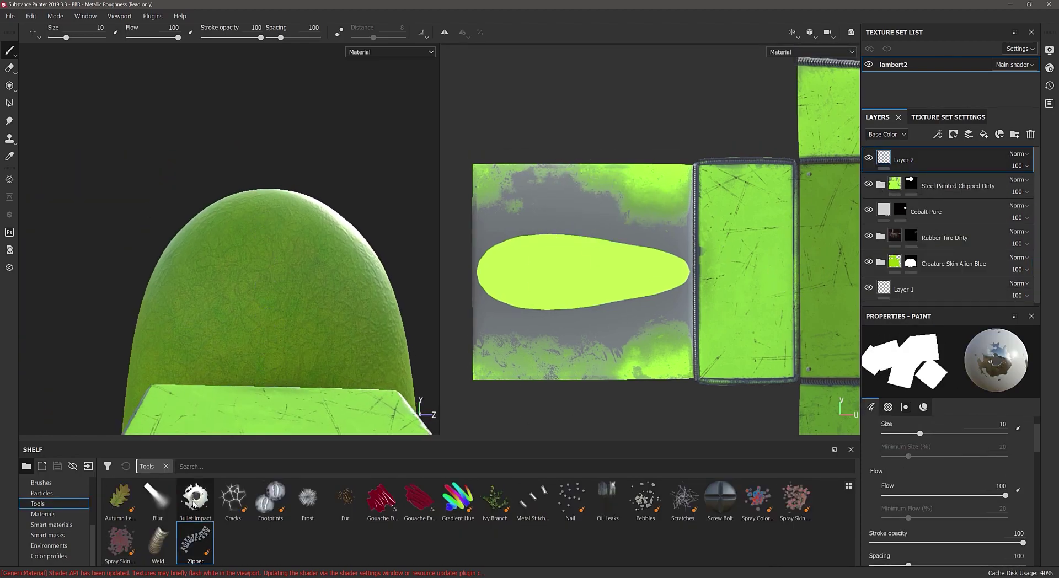
- Stamp a straight zipper up the crewmate's back and add a fill layer with a black mask
{"action": "left_click", "coordinate": [269, 385], "text": "shift"}
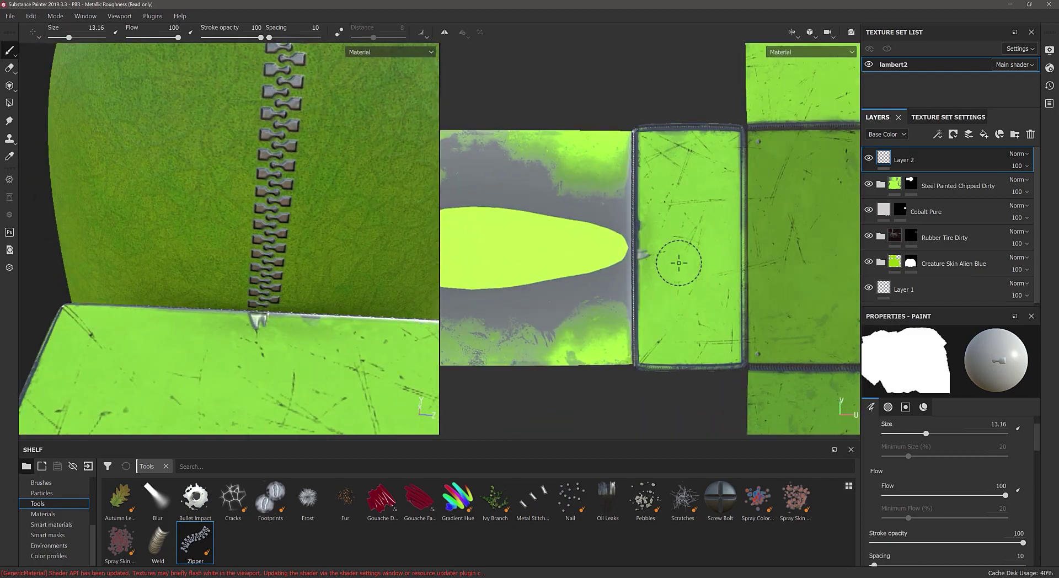
{"action": "key", "text": "f"}
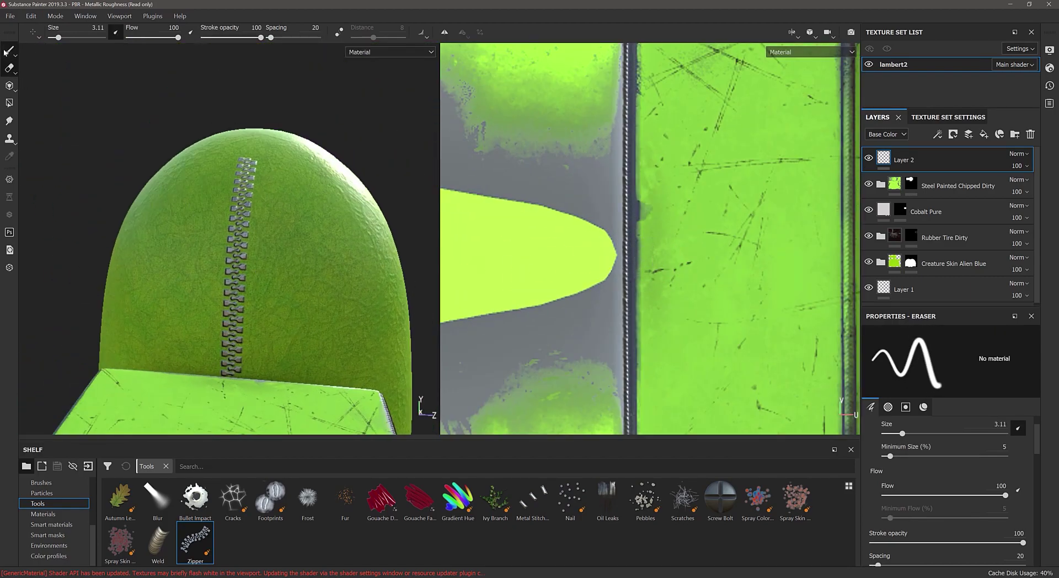
{"action": "left_click", "coordinate": [49, 518]}
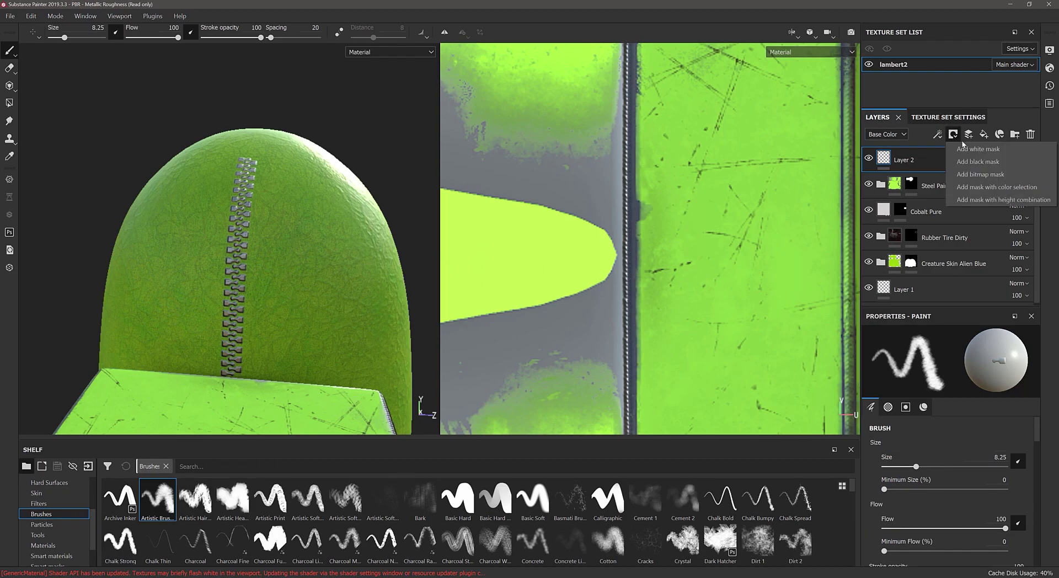
{"action": "left_click", "coordinate": [984, 134]}
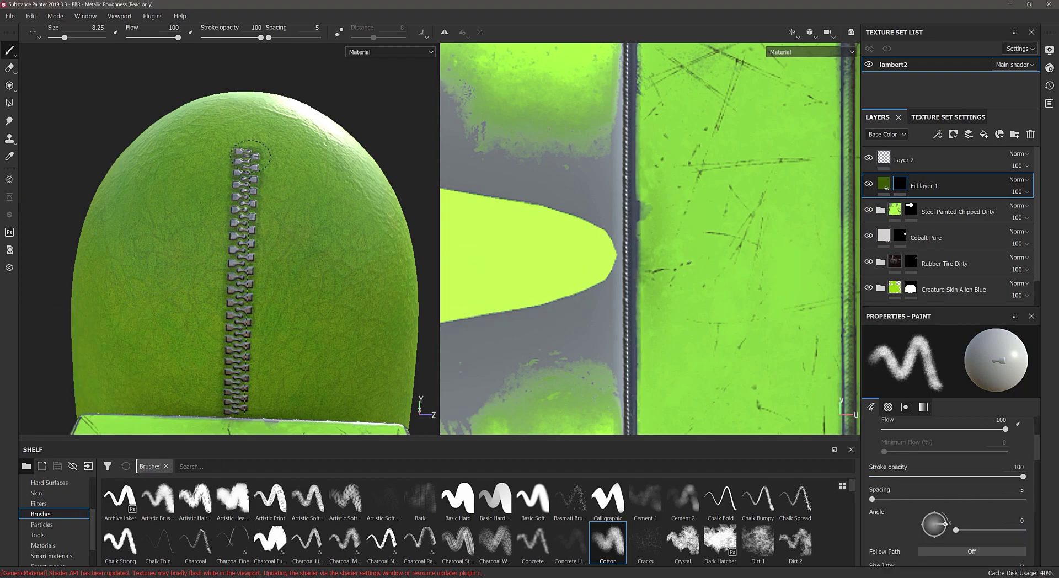
- Spray vein cracks beside the zipper with the Veins and Veins Small particle brushes
{"action": "left_click_drag", "start_coordinate": [239, 229], "coordinate": [9, 68], "text": "alt"}
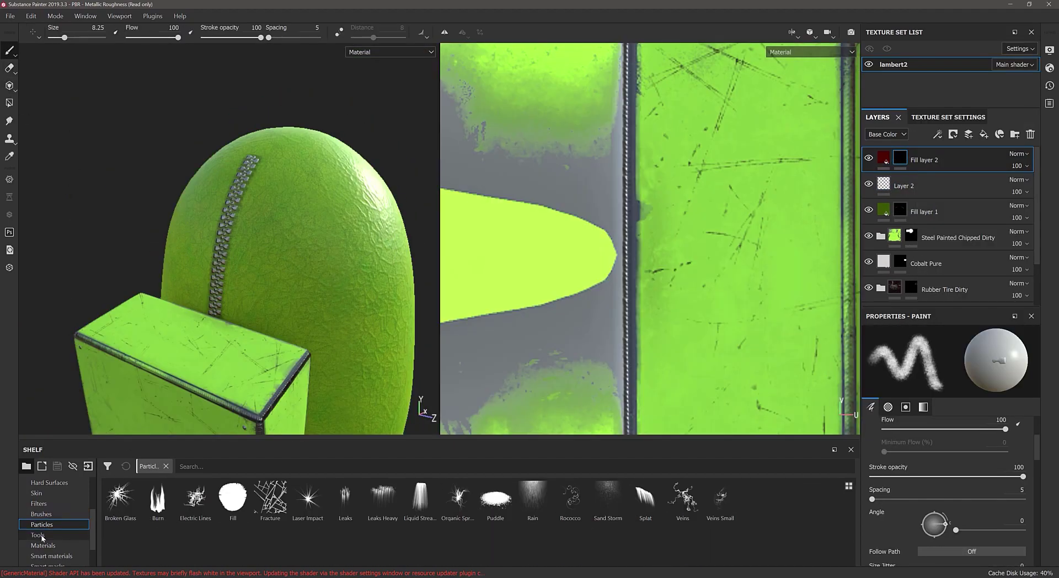
{"action": "left_click", "coordinate": [682, 499]}
{"action": "left_click_drag", "start_coordinate": [253, 208], "coordinate": [232, 282], "text": "alt"}
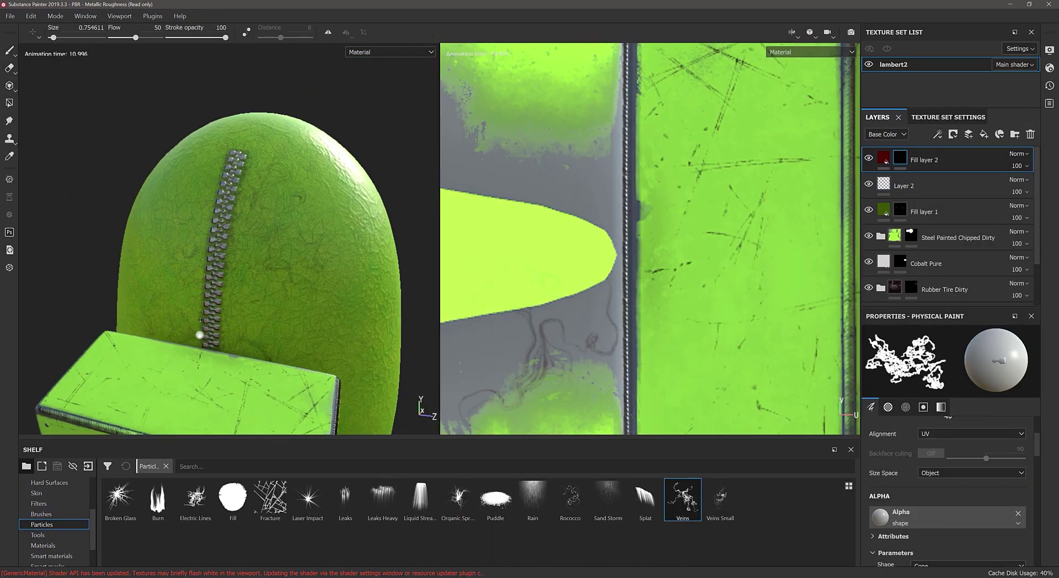
{"action": "left_click_drag", "start_coordinate": [199, 320], "coordinate": [242, 312], "text": "alt"}
{"action": "left_click", "coordinate": [720, 499]}
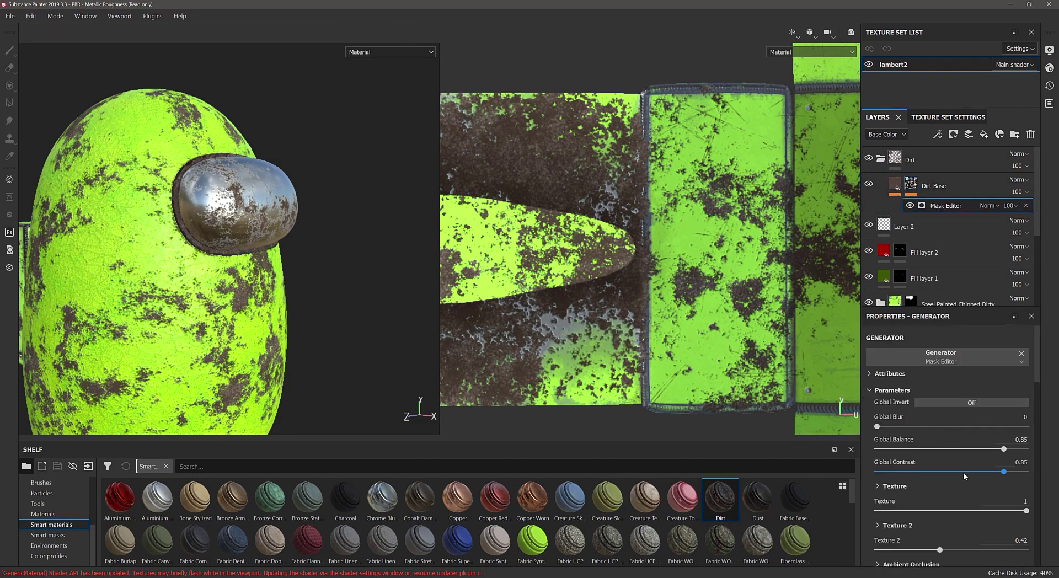
- Lower the strength of the Dirt mask's second texture and check the underside
{"action": "scroll", "coordinate": [990, 511], "scroll_direction": "down", "scroll_amount": 5}
{"action": "scroll", "coordinate": [991, 510], "scroll_direction": "up", "scroll_amount": 5}
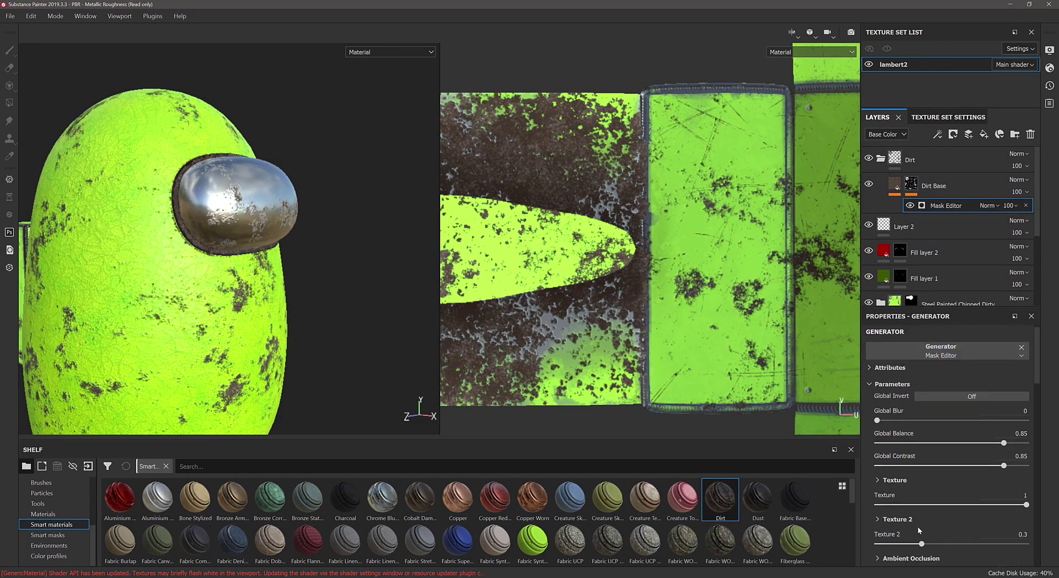
{"action": "left_click", "coordinate": [918, 526]}
{"action": "scroll", "coordinate": [938, 516], "scroll_direction": "up", "scroll_amount": 5}
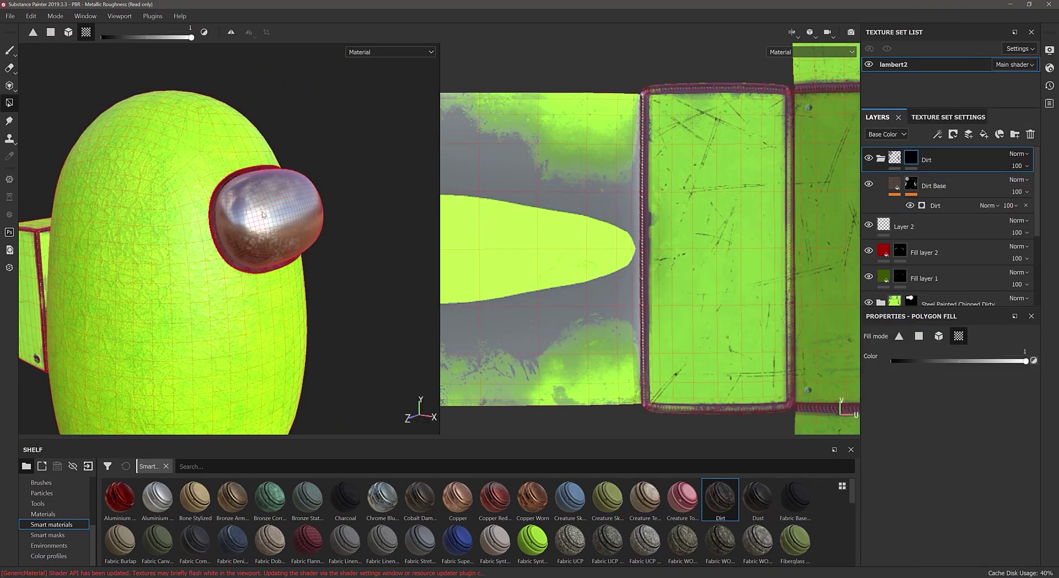
{"action": "scroll", "coordinate": [948, 231], "scroll_direction": "down", "scroll_amount": 3}
{"action": "left_click_drag", "start_coordinate": [307, 267], "coordinate": [341, 165], "text": "alt"}
- Select the Creature Skin Alien Blue layer's material and browse the filter and brush shelves
{"action": "left_click", "coordinate": [906, 262]}
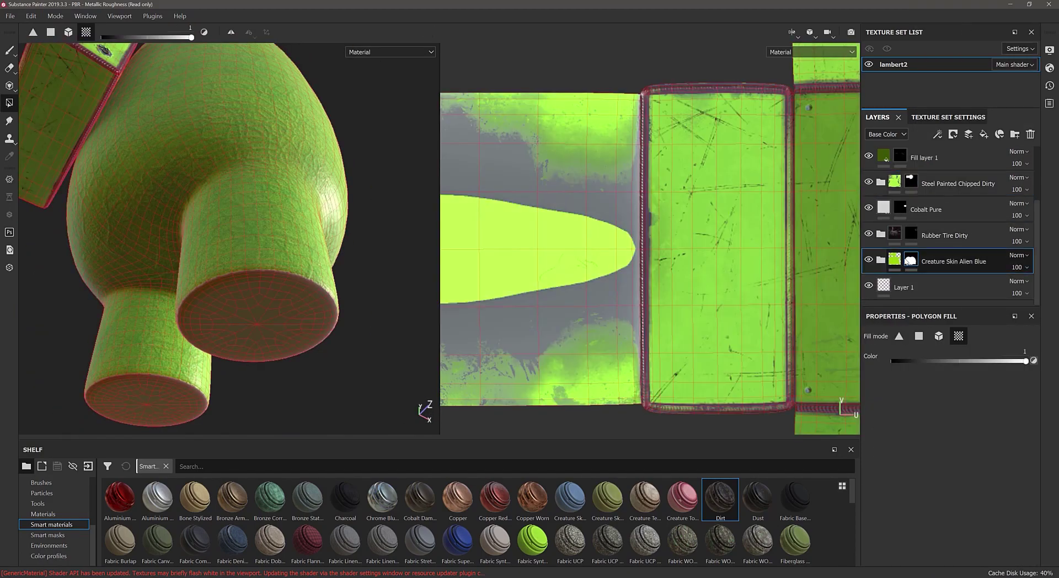
{"action": "left_click", "coordinate": [894, 259]}
{"action": "scroll", "coordinate": [49, 513], "scroll_direction": "up", "scroll_amount": 2}
{"action": "left_click", "coordinate": [38, 503]}
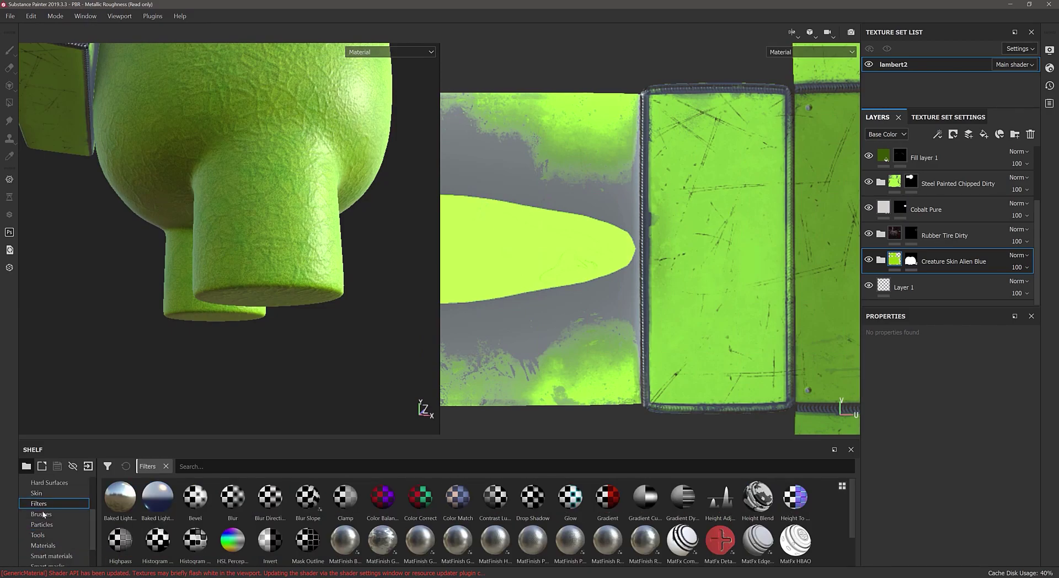
{"action": "left_click", "coordinate": [43, 515]}
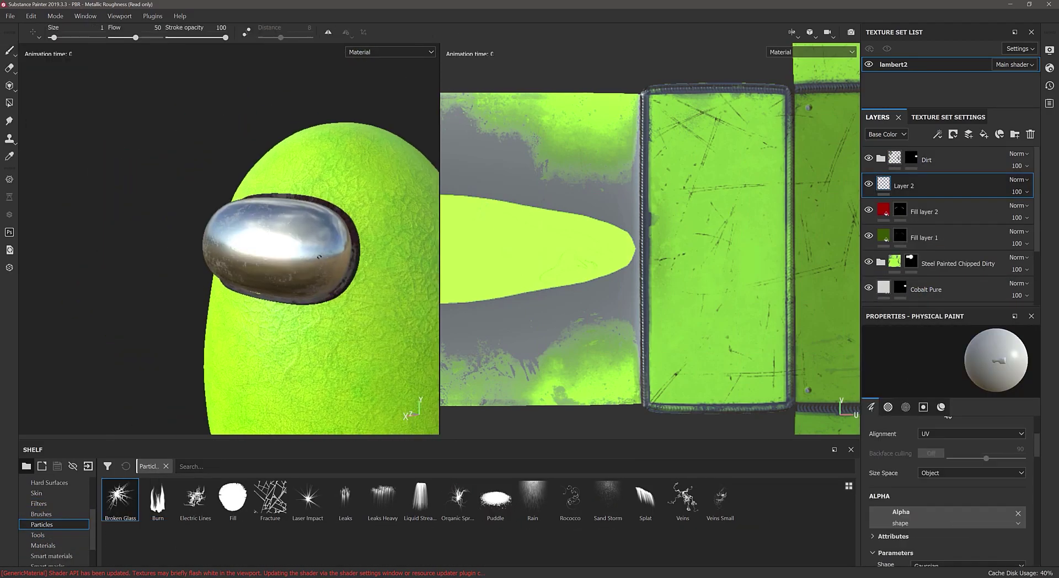
- Stamp broken-glass cracks onto the chrome visor with the Broken Glass particle brush
{"action": "left_click", "coordinate": [320, 256]}
{"action": "left_click", "coordinate": [941, 407]}
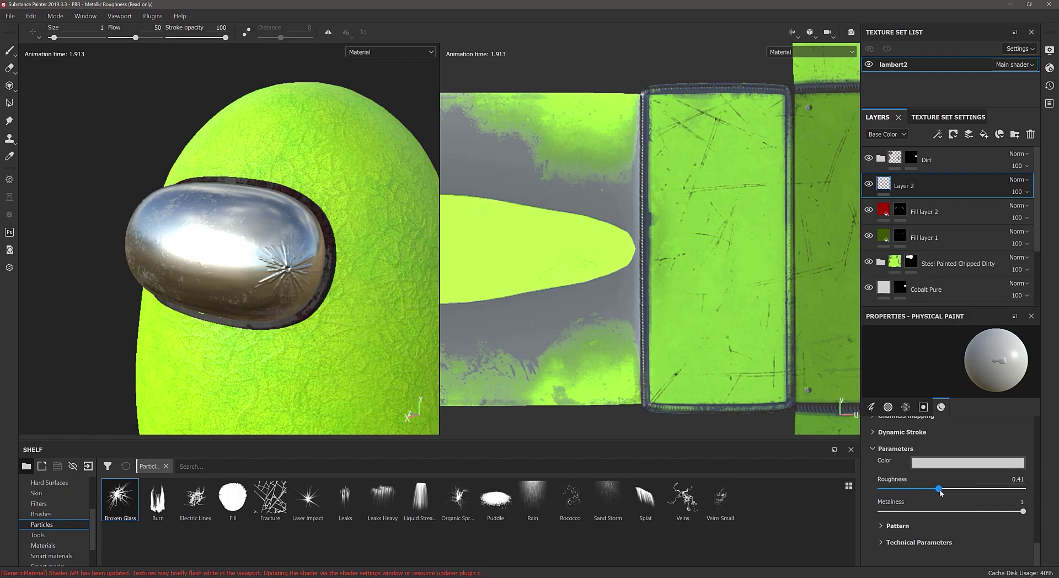
{"action": "scroll", "coordinate": [954, 480], "scroll_direction": "up", "scroll_amount": 4}
{"action": "mouse_move", "coordinate": [403, 310]}
{"action": "left_mouse_down", "text": "alt"}
{"action": "mouse_move", "coordinate": [289, 273]}
{"action": "mouse_move", "coordinate": [309, 265]}
{"action": "left_mouse_up", "text": "alt"}
{"action": "scroll", "coordinate": [964, 449], "scroll_direction": "up", "scroll_amount": 2}
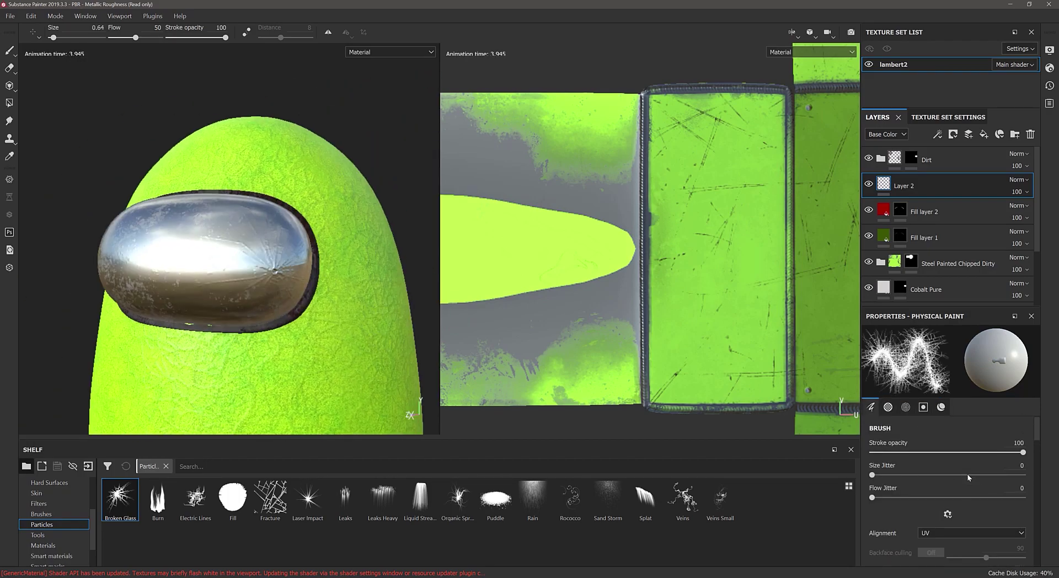
{"action": "left_click_drag", "start_coordinate": [159, 319], "coordinate": [286, 275], "text": "alt"}
{"action": "scroll", "coordinate": [952, 173], "scroll_direction": "down", "scroll_amount": 2}
{"action": "scroll", "coordinate": [948, 274], "scroll_direction": "down", "scroll_amount": 2}
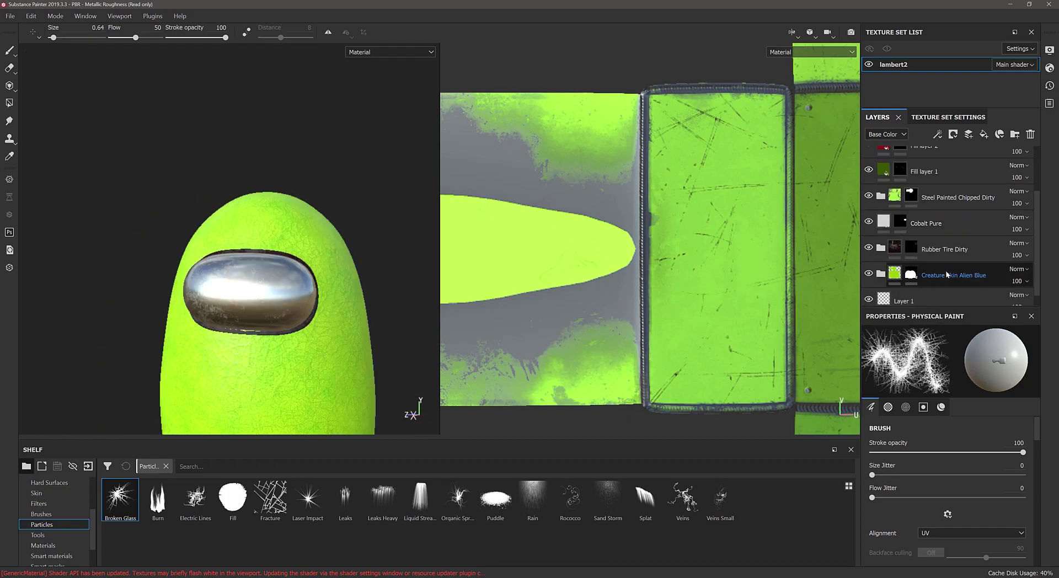
- Add a paint layer and a black-masked fill layer above Cobalt Pure, painting its mask with particles
{"action": "left_click", "coordinate": [927, 223]}
{"action": "left_click", "coordinate": [968, 134]}
{"action": "left_click", "coordinate": [983, 134]}
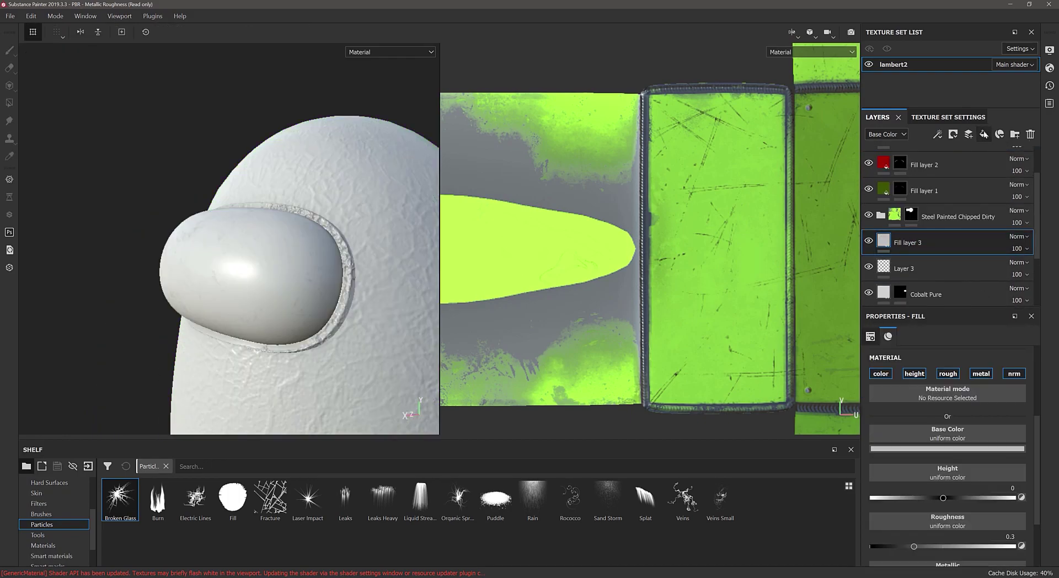
{"action": "left_click", "coordinate": [947, 448]}
{"action": "left_click", "coordinate": [999, 134]}
{"action": "left_click", "coordinate": [120, 499]}
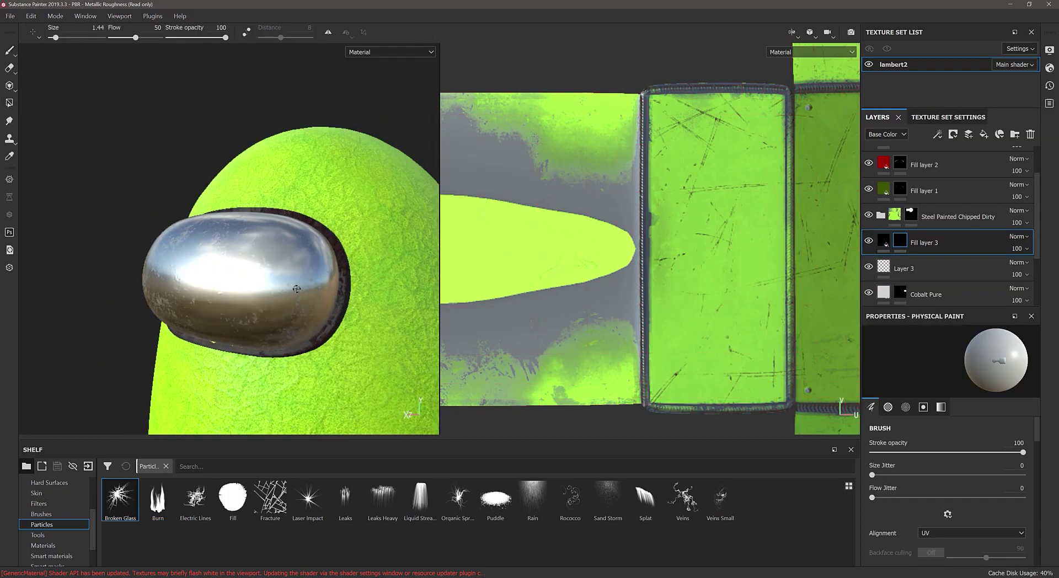
- Review the fill layer's material colour and roughness while turning the head to the front
{"action": "left_click_drag", "start_coordinate": [319, 296], "coordinate": [303, 296], "text": "alt"}
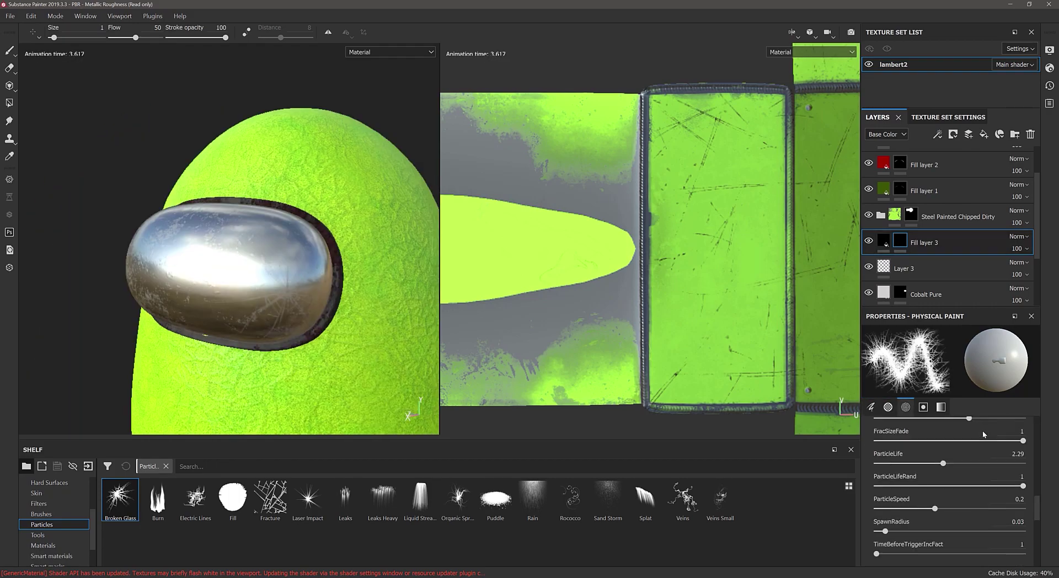
{"action": "left_click", "coordinate": [941, 407]}
{"action": "left_click", "coordinate": [968, 506]}
{"action": "mouse_move", "coordinate": [419, 289]}
{"action": "left_mouse_down", "text": "alt"}
{"action": "mouse_move", "coordinate": [362, 289]}
{"action": "mouse_move", "coordinate": [283, 234]}
{"action": "mouse_move", "coordinate": [127, 242]}
{"action": "left_mouse_up", "text": "alt"}
{"action": "left_click", "coordinate": [37, 535]}
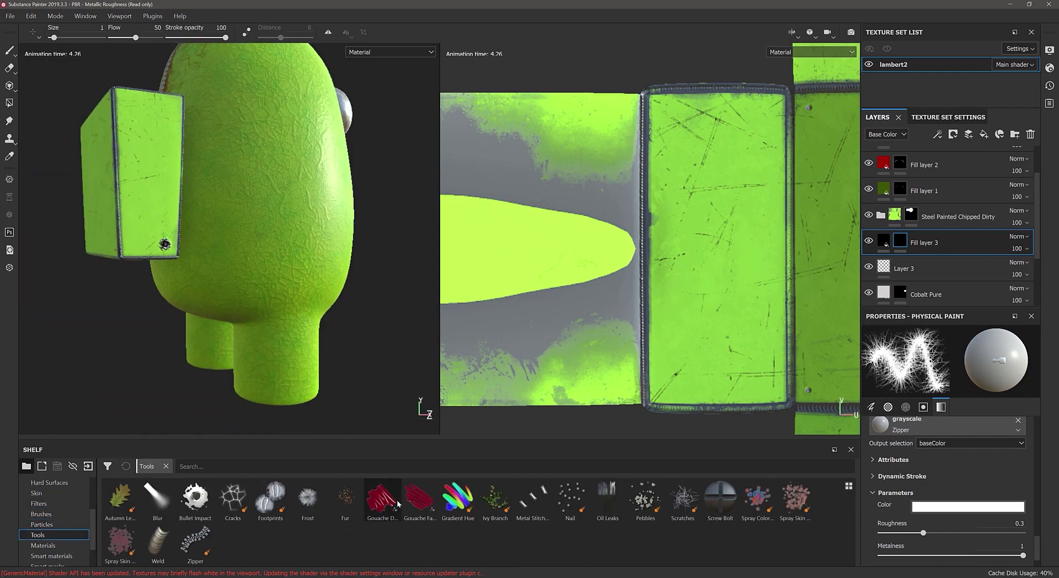
- Pick the crack brush preset and paint cracks around the backpack side and body
{"action": "left_click", "coordinate": [41, 513]}
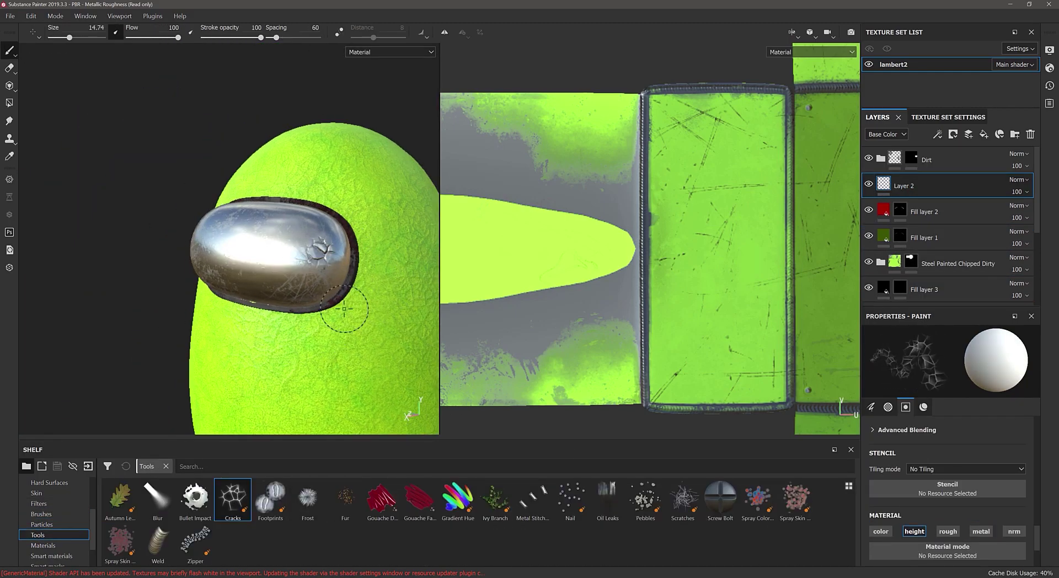
{"action": "mouse_move", "coordinate": [345, 309]}
{"action": "left_mouse_down", "text": "alt"}
{"action": "mouse_move", "coordinate": [147, 299]}
{"action": "mouse_move", "coordinate": [236, 296]}
{"action": "mouse_move", "coordinate": [235, 368]}
{"action": "left_mouse_up", "text": "alt"}
{"action": "left_click_drag", "start_coordinate": [326, 339], "coordinate": [235, 343], "text": "alt"}
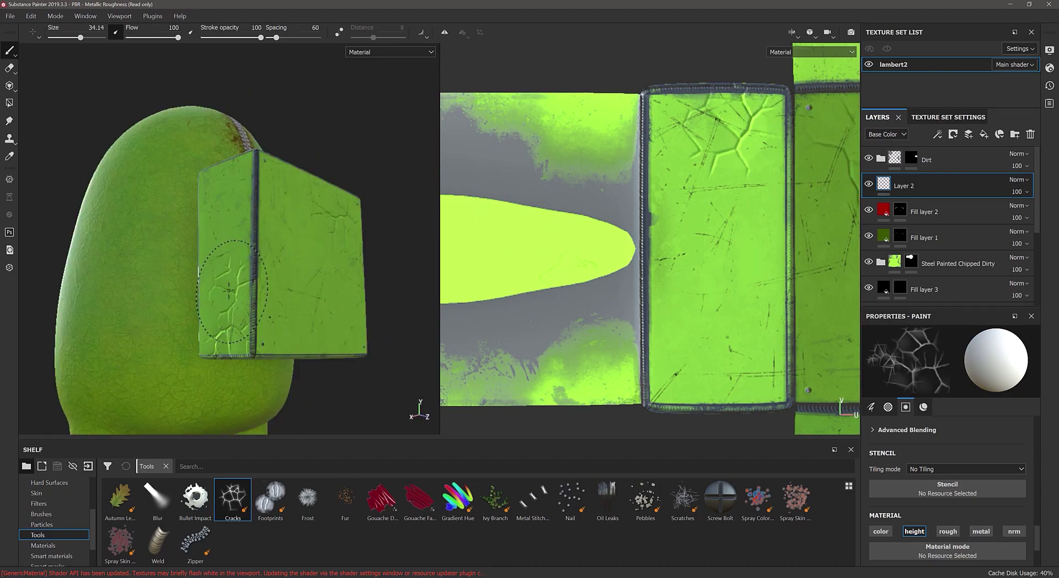
{"action": "mouse_move", "coordinate": [229, 291]}
{"action": "left_mouse_down", "text": "alt"}
{"action": "mouse_move", "coordinate": [159, 157]}
{"action": "mouse_move", "coordinate": [216, 272]}
{"action": "mouse_move", "coordinate": [303, 364]}
{"action": "left_mouse_up", "text": "alt"}
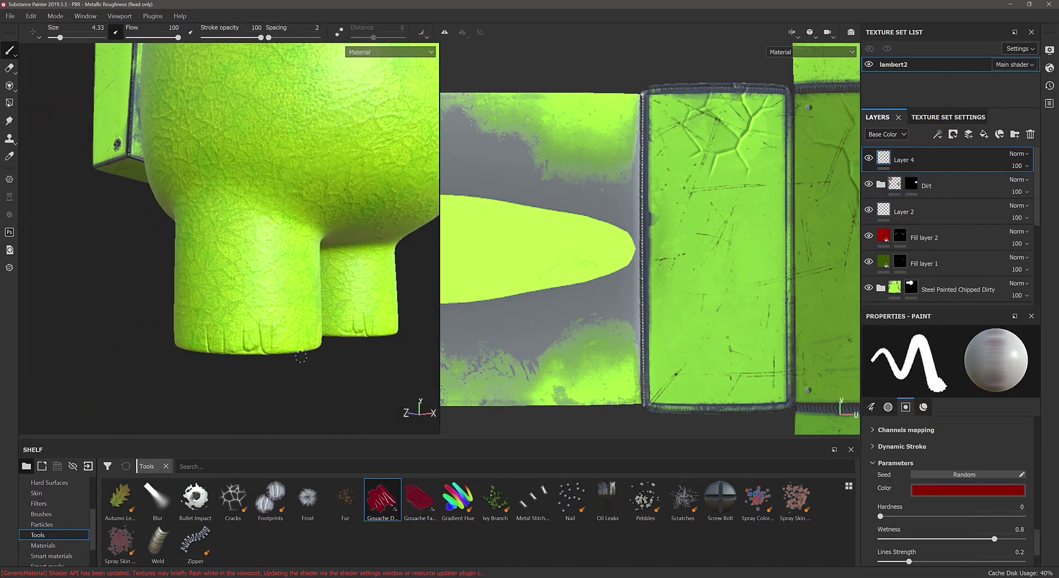
- Paint the leg end caps blood-red with polygon fill and brushes, erasing the excess
{"action": "mouse_move", "coordinate": [300, 357]}
{"action": "left_mouse_down", "text": "alt"}
{"action": "mouse_move", "coordinate": [315, 306]}
{"action": "mouse_move", "coordinate": [232, 247]}
{"action": "left_mouse_up", "text": "alt"}
{"action": "key", "text": "4"}
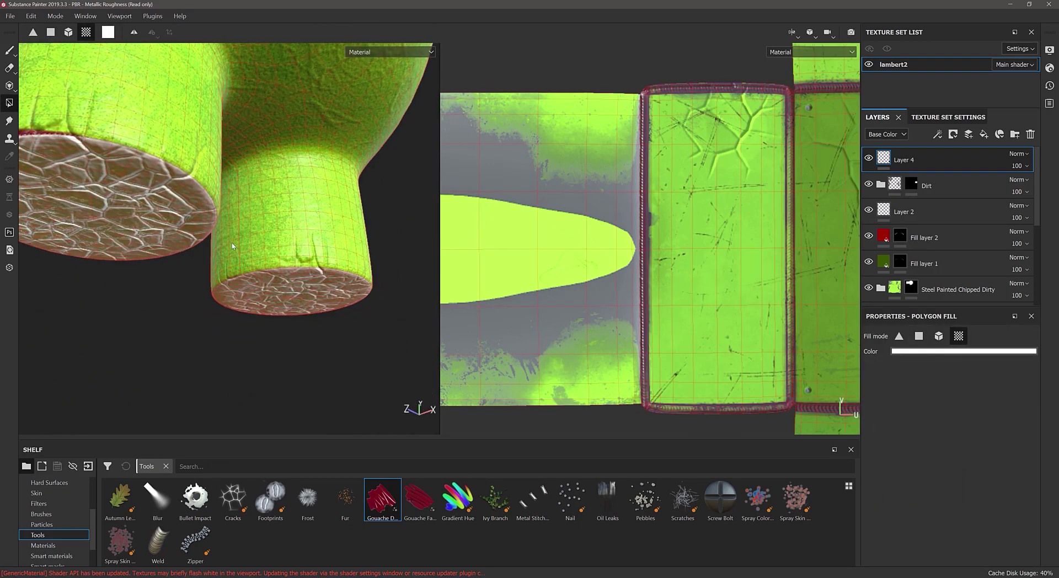
{"action": "left_click", "coordinate": [41, 514]}
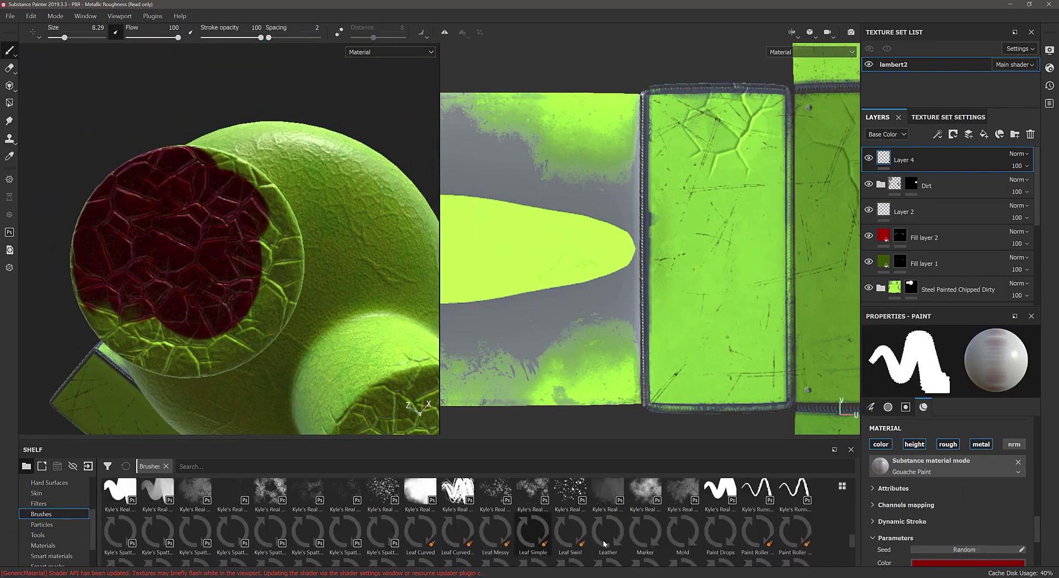
{"action": "left_click", "coordinate": [120, 499]}
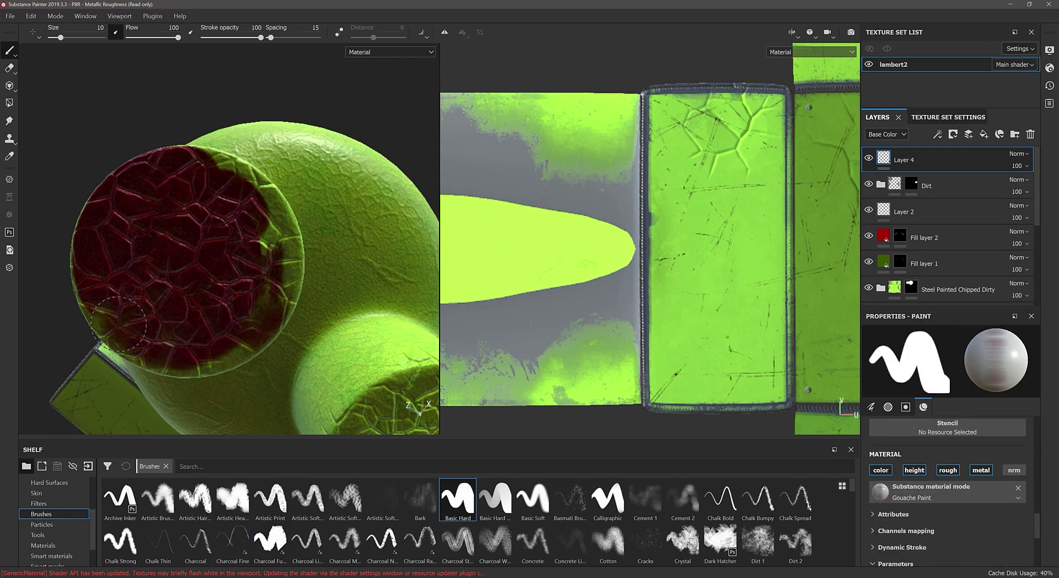
{"action": "mouse_move", "coordinate": [117, 324]}
{"action": "left_mouse_down", "text": "alt"}
{"action": "mouse_move", "coordinate": [214, 246]}
{"action": "mouse_move", "coordinate": [287, 221]}
{"action": "left_mouse_up", "text": "alt"}
{"action": "left_click", "coordinate": [270, 541]}
{"action": "mouse_move", "coordinate": [248, 248]}
{"action": "left_mouse_down", "text": "alt"}
{"action": "mouse_move", "coordinate": [320, 325]}
{"action": "mouse_move", "coordinate": [232, 358]}
{"action": "left_mouse_up", "text": "alt"}
{"action": "mouse_move", "coordinate": [132, 329]}
{"action": "left_mouse_down", "text": "alt"}
{"action": "mouse_move", "coordinate": [316, 318]}
{"action": "mouse_move", "coordinate": [177, 307]}
{"action": "mouse_move", "coordinate": [264, 273]}
{"action": "mouse_move", "coordinate": [276, 286]}
{"action": "mouse_move", "coordinate": [255, 305]}
{"action": "left_mouse_up", "text": "alt"}
{"action": "key", "text": "e"}
{"action": "scroll", "coordinate": [292, 265], "scroll_direction": "down", "scroll_amount": 3}
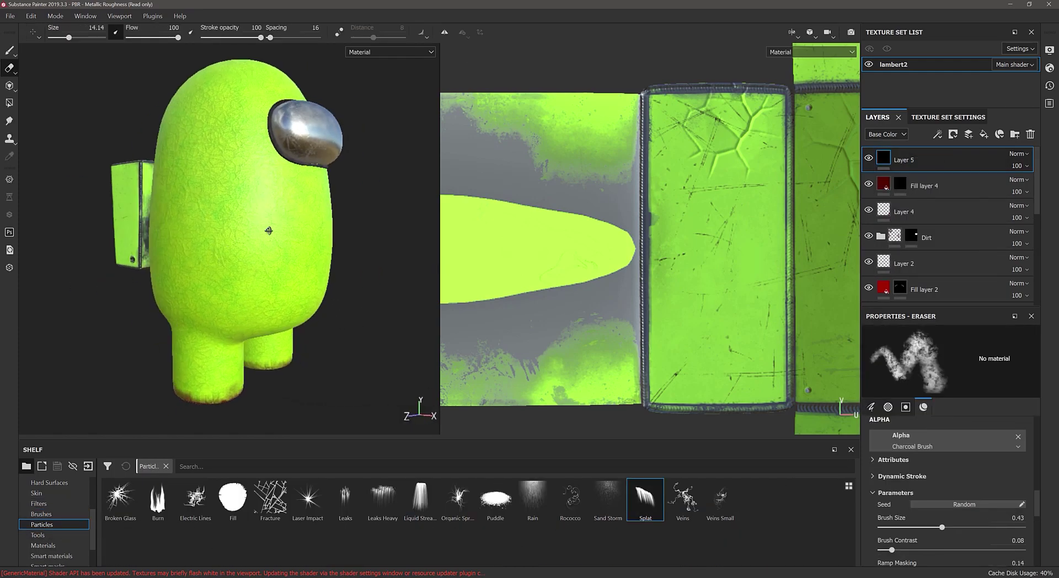
- Add Liquid Streams on Fill layer 4, then open texture export and its preset list
{"action": "left_click", "coordinate": [941, 192]}
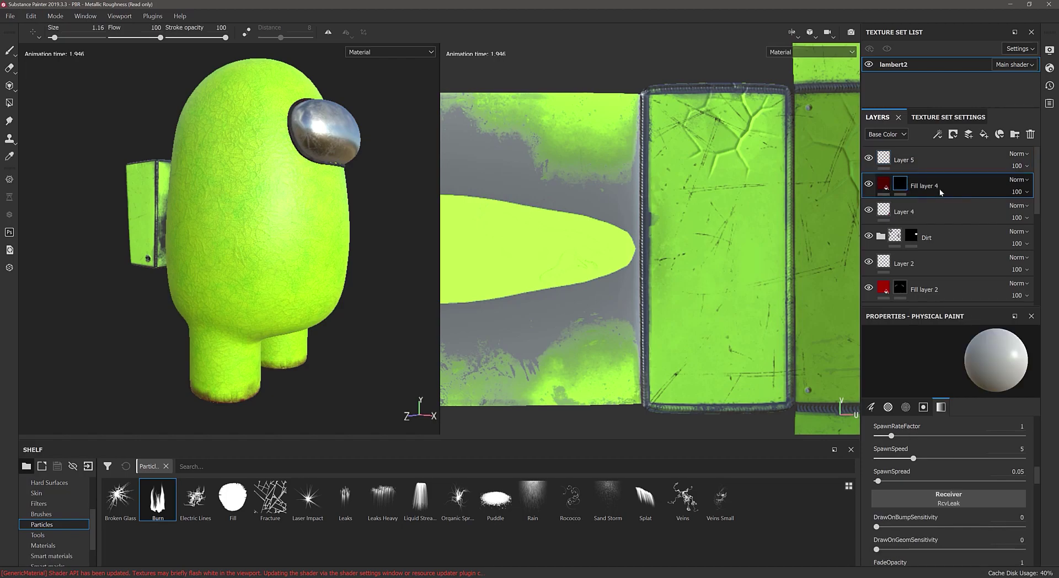
{"action": "left_click", "coordinate": [420, 499]}
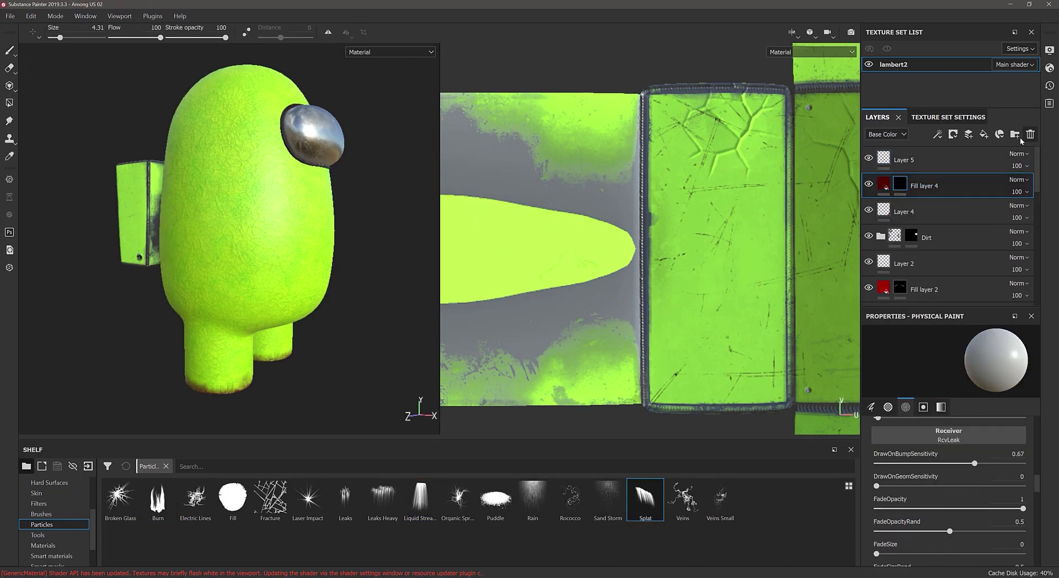
{"action": "mouse_move", "coordinate": [243, 259]}
{"action": "left_mouse_down", "text": "alt"}
{"action": "mouse_move", "coordinate": [274, 264]}
{"action": "mouse_move", "coordinate": [246, 252]}
{"action": "left_mouse_up", "text": "alt"}
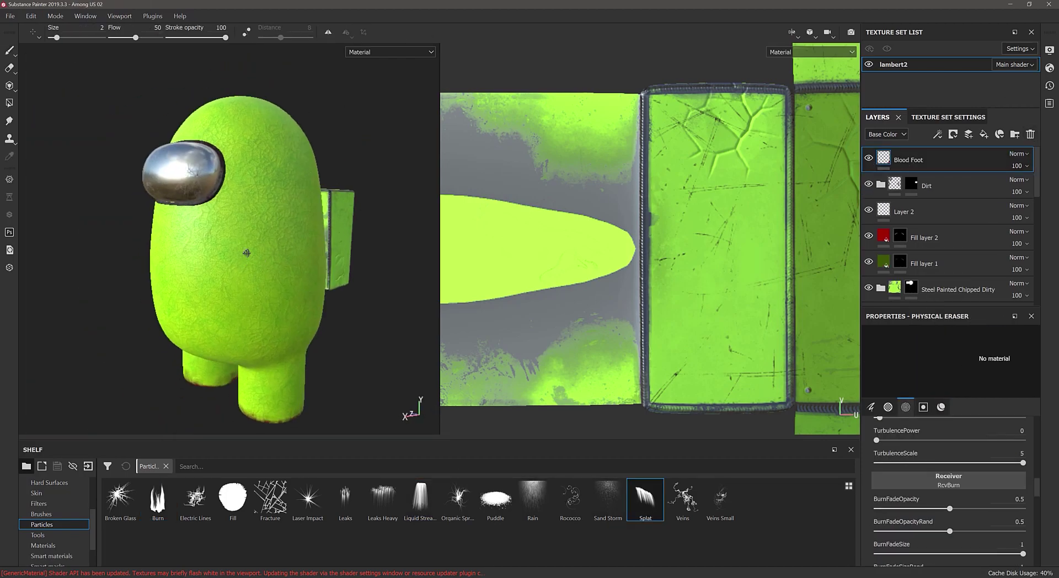
{"action": "left_click", "coordinate": [10, 16]}
{"action": "left_click", "coordinate": [33, 229]}
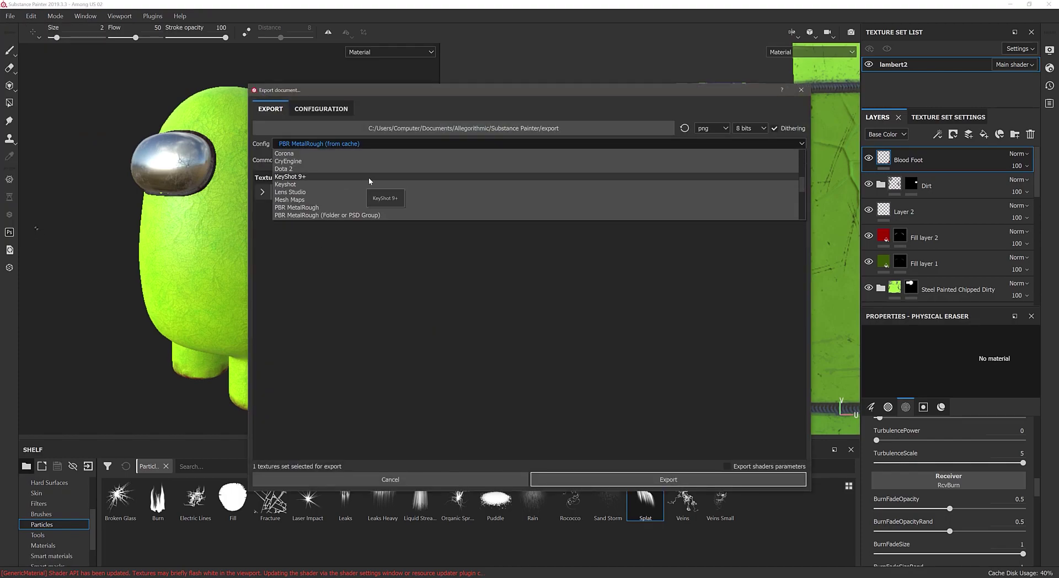
- Choose the KeyShot 9+ export preset and pick the texture resolution
{"action": "left_click", "coordinate": [369, 176]}
{"action": "left_click", "coordinate": [745, 192]}
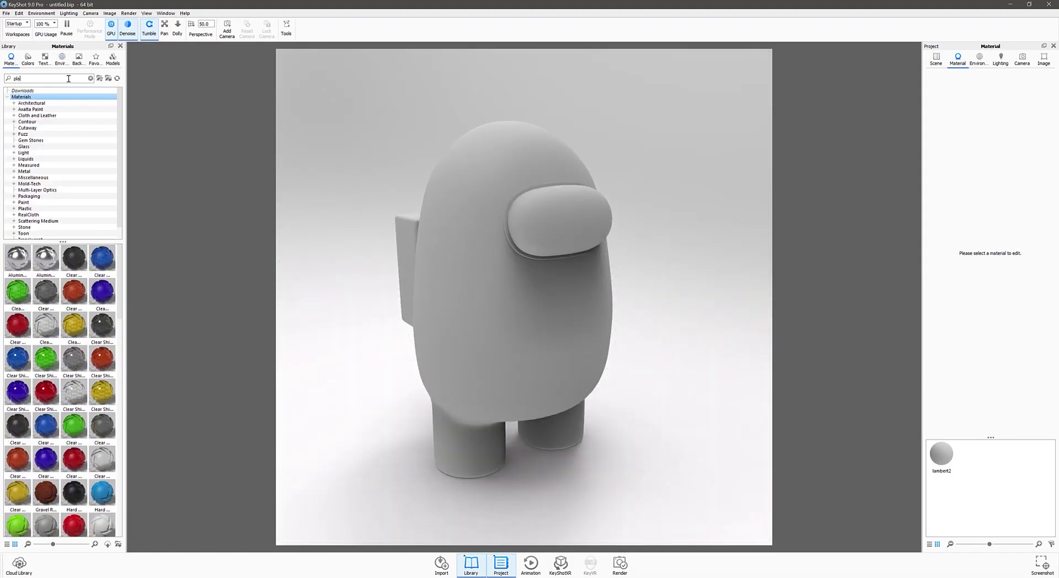
- Apply Hard Textured Plastic White to the crewmate as Plastic type and load a specular map
{"action": "left_click_drag", "start_coordinate": [379, 380], "coordinate": [430, 380]}
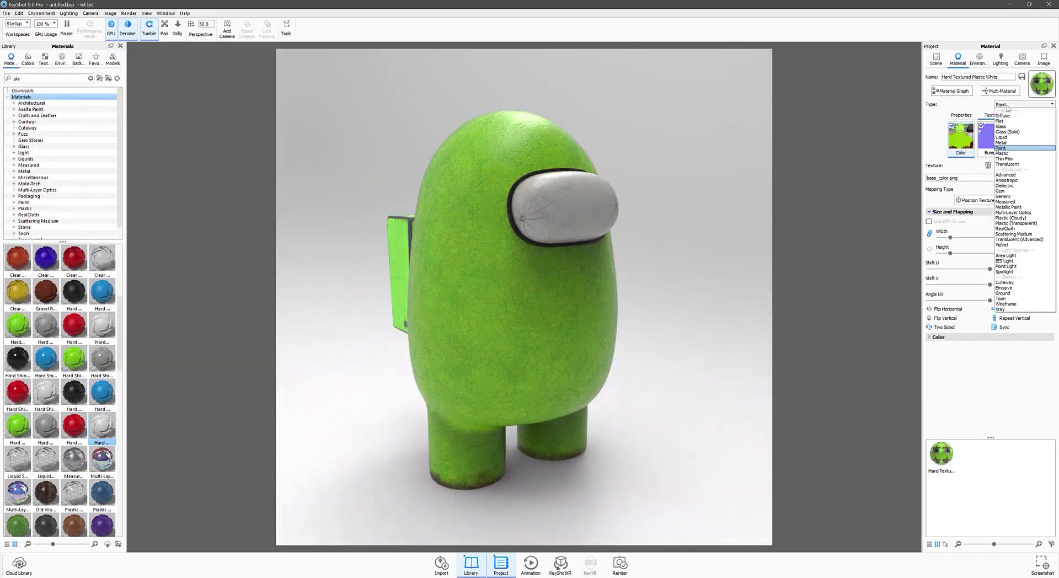
{"action": "left_click", "coordinate": [1007, 153]}
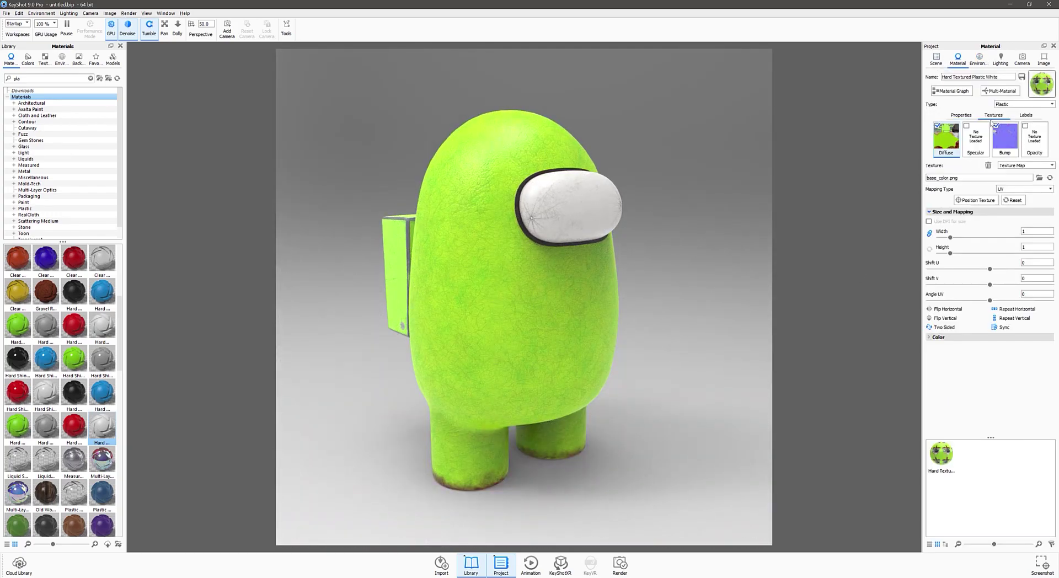
{"action": "left_click", "coordinate": [975, 138]}
{"action": "double_click", "coordinate": [284, 83]}
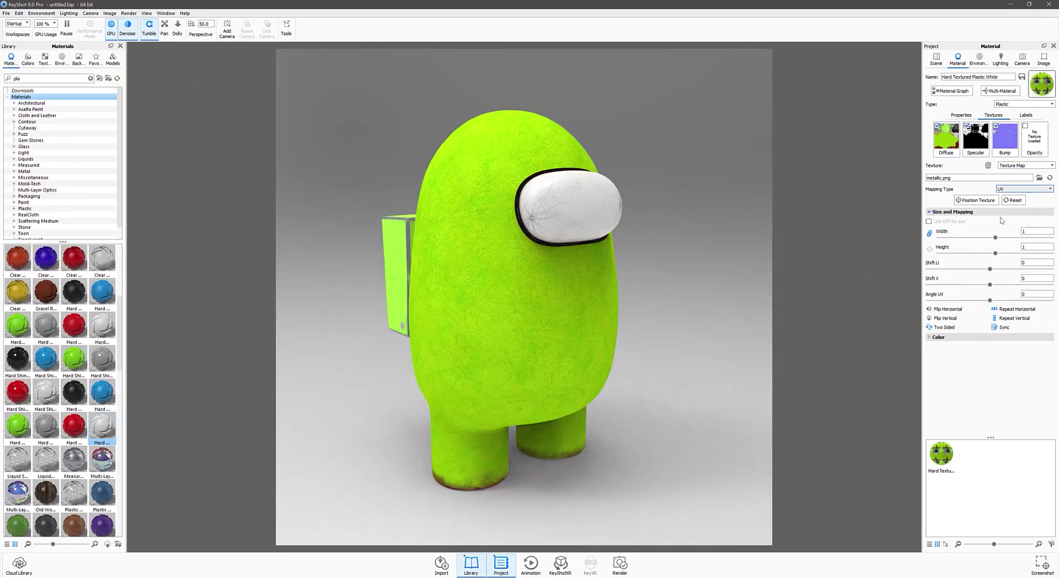